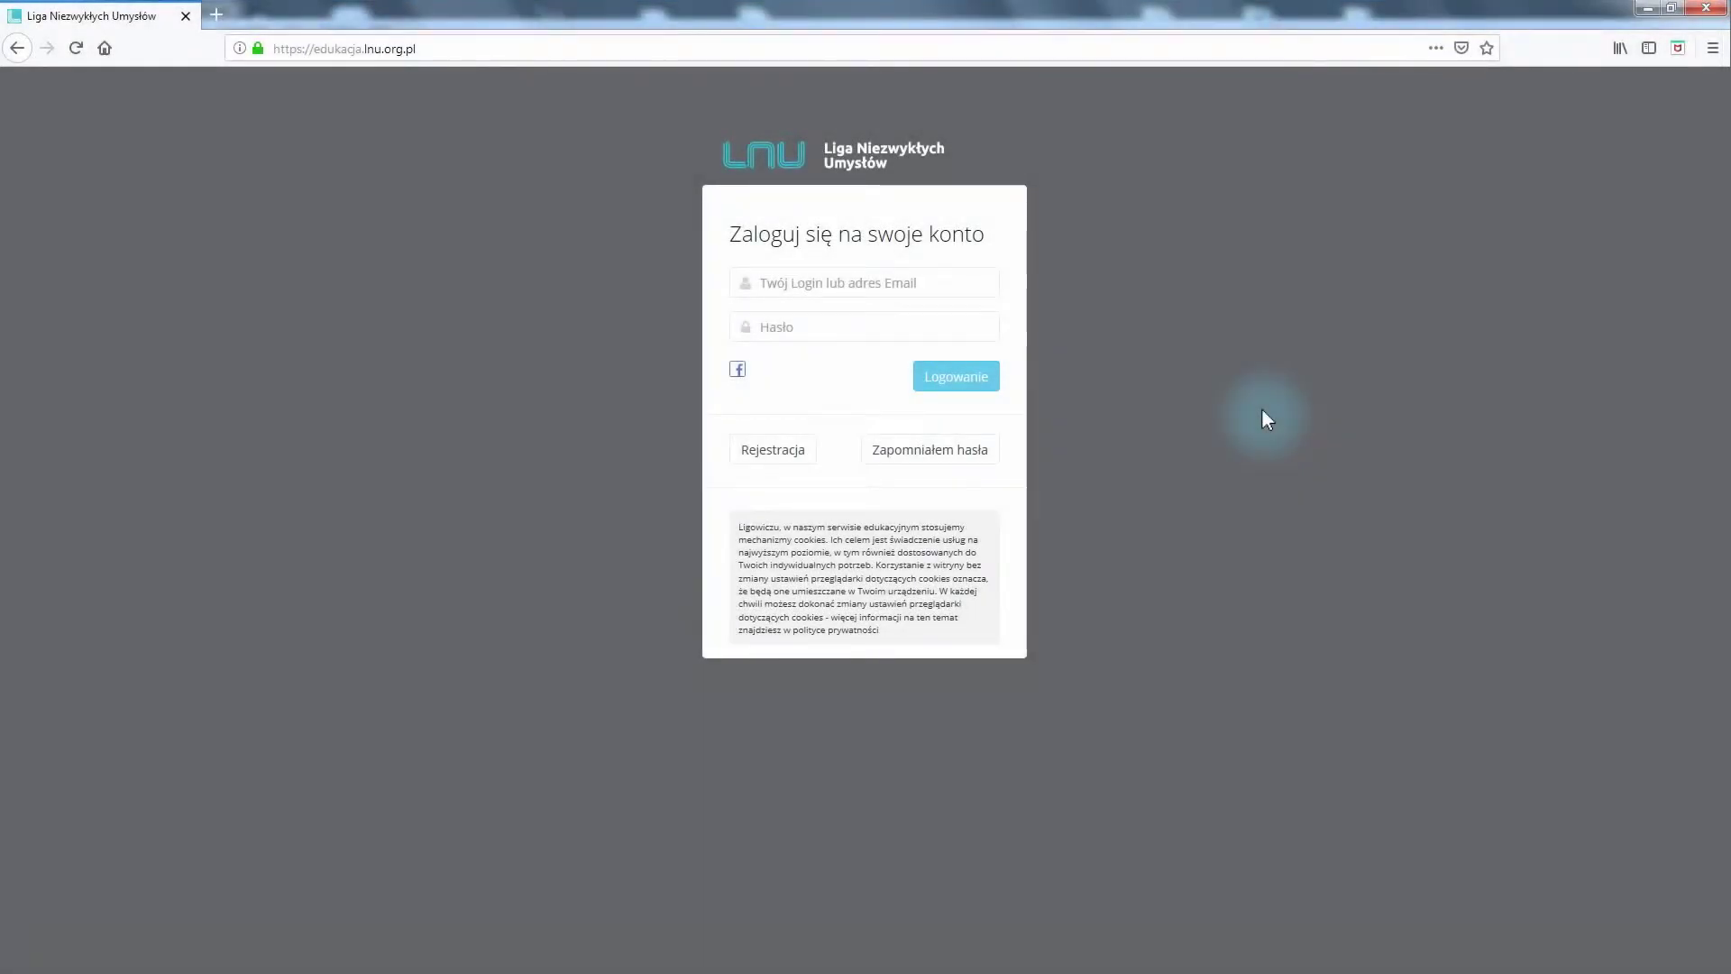
# Open the registration form and enter the first name, surname, e-mail and home town
pyautogui.click(777, 456)
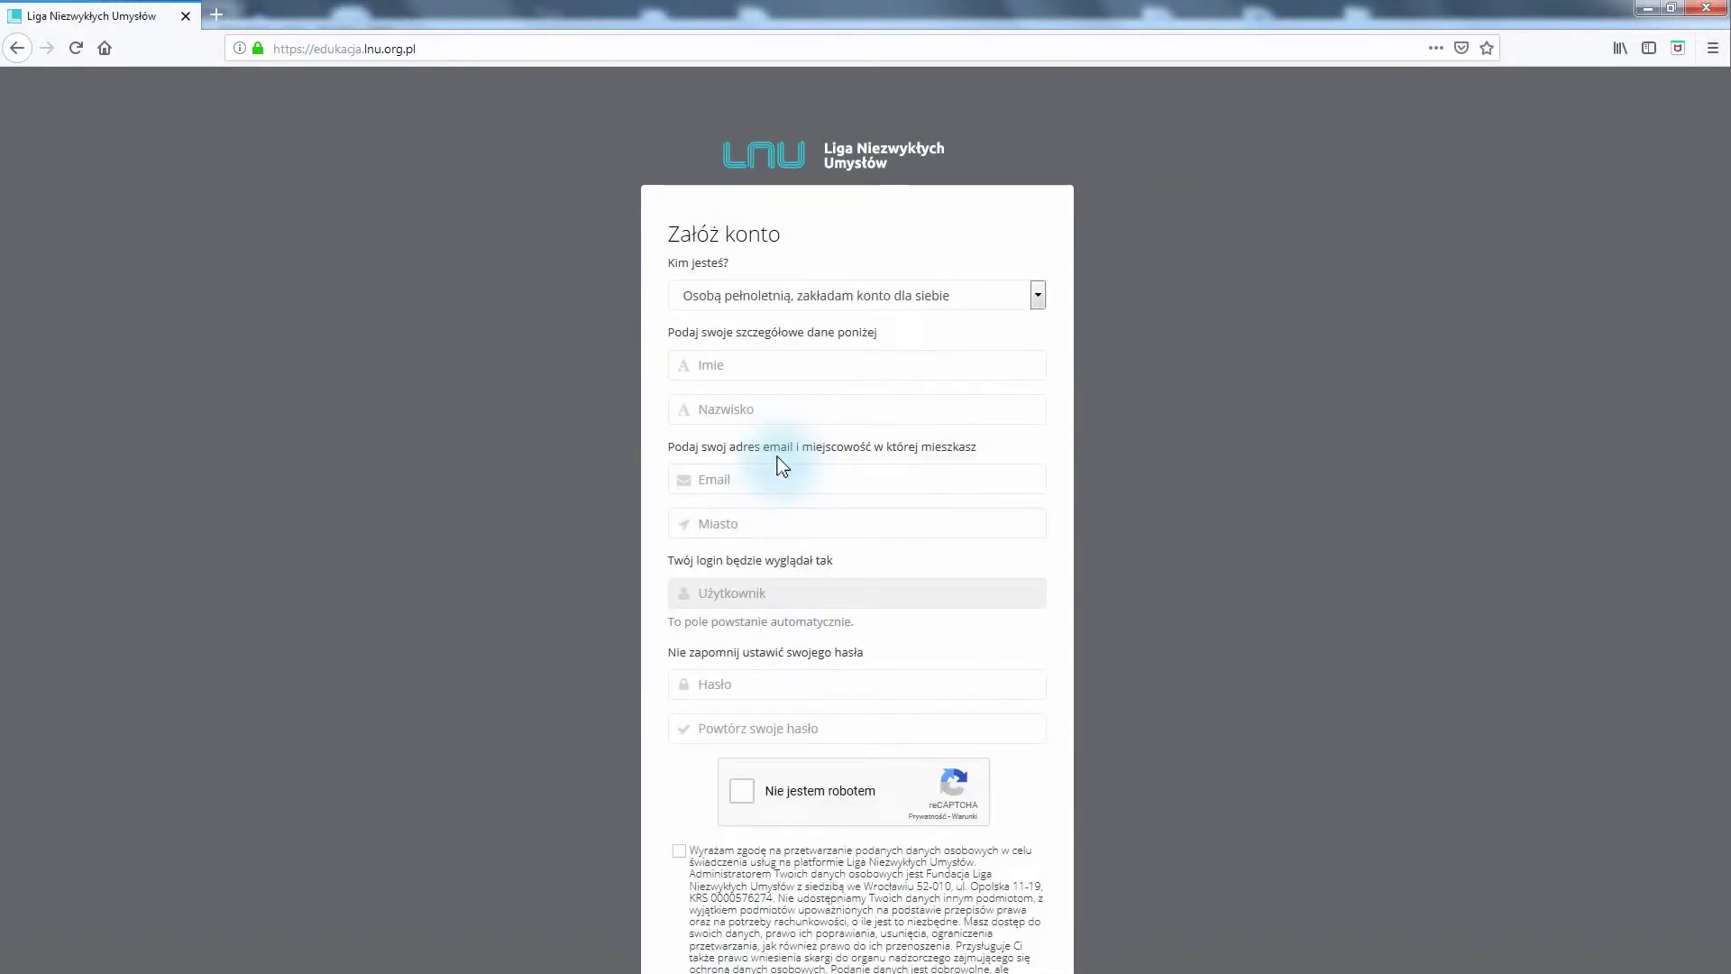
pyautogui.click(701, 365)
pyautogui.press('Tab')
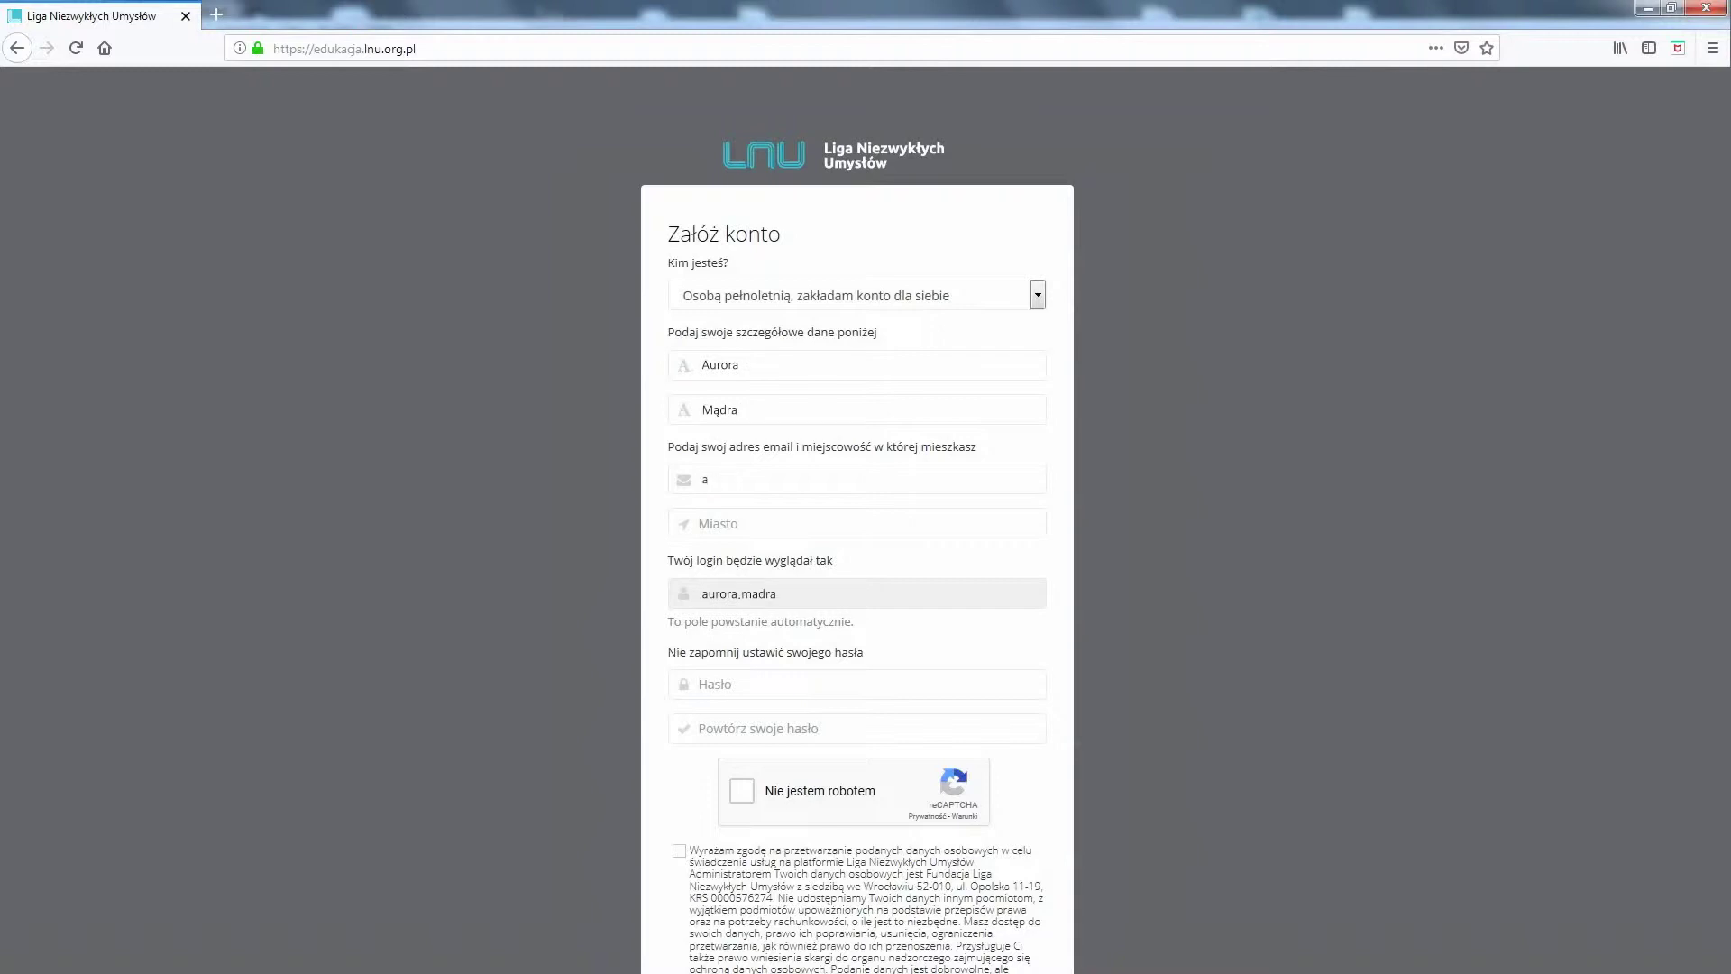
pyautogui.press('Tab')
pyautogui.write('Wisznia')
# Enter and repeat the password, pass the reCAPTCHA, accept the consents and submit the registration
pyautogui.click(856, 683)
pyautogui.write('•••••••••')
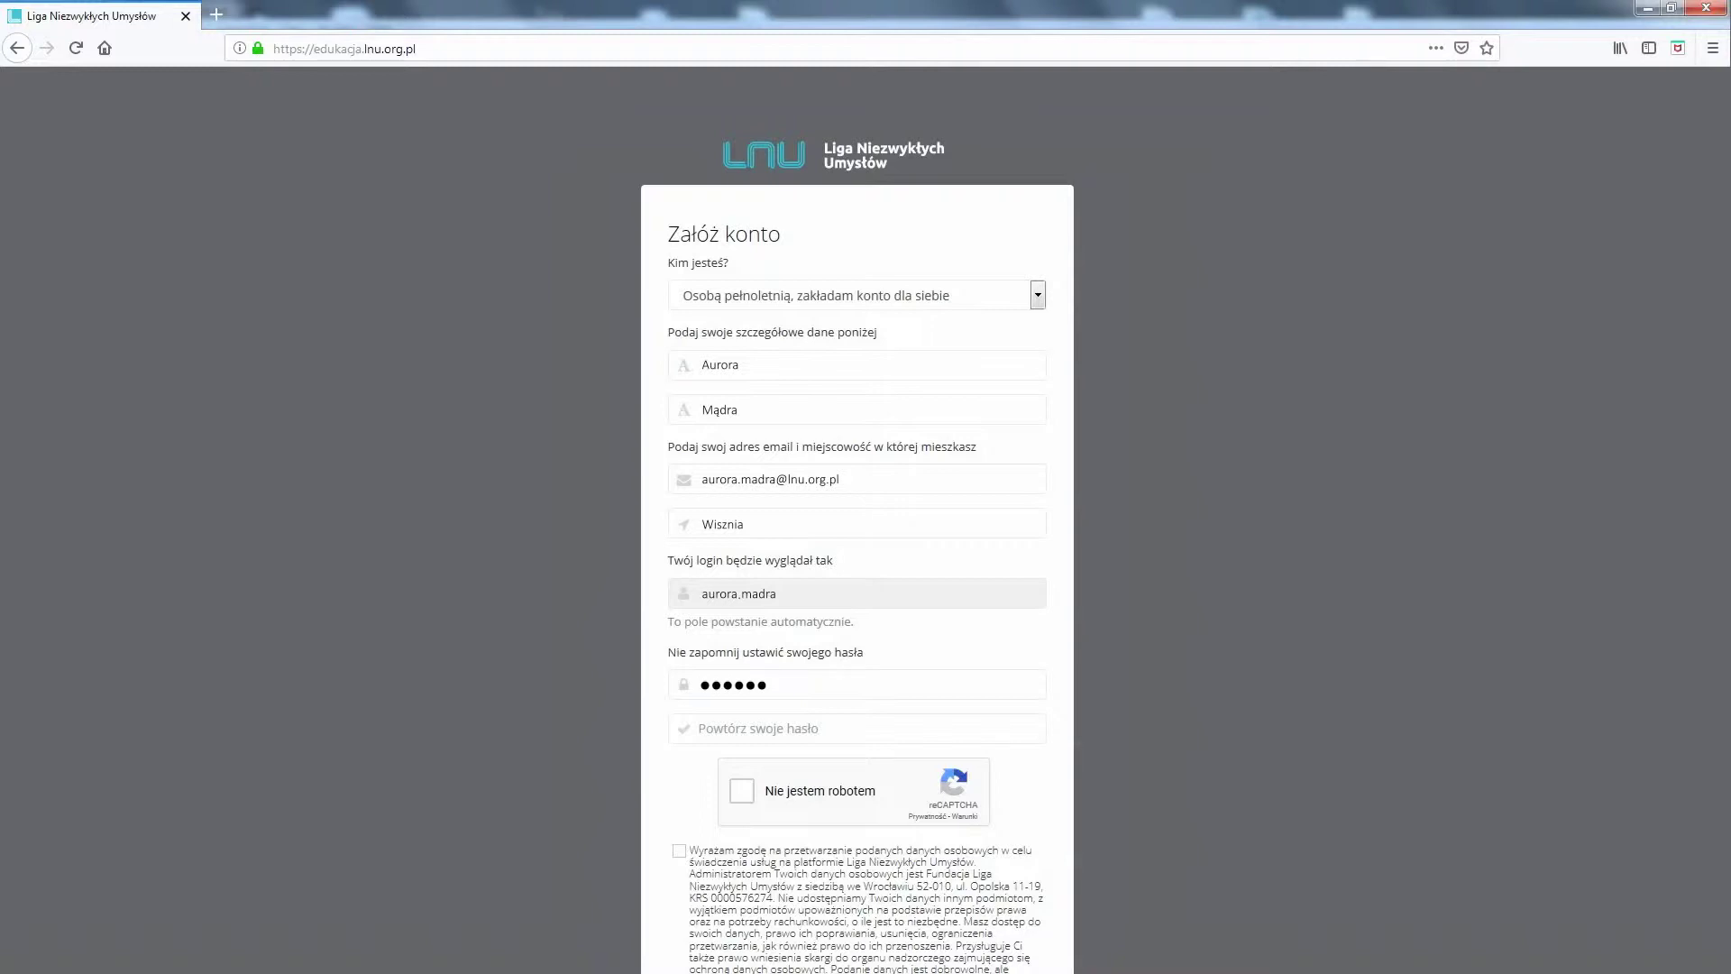
pyautogui.press('Tab')
pyautogui.write('•••••••••••')
pyautogui.click(742, 792)
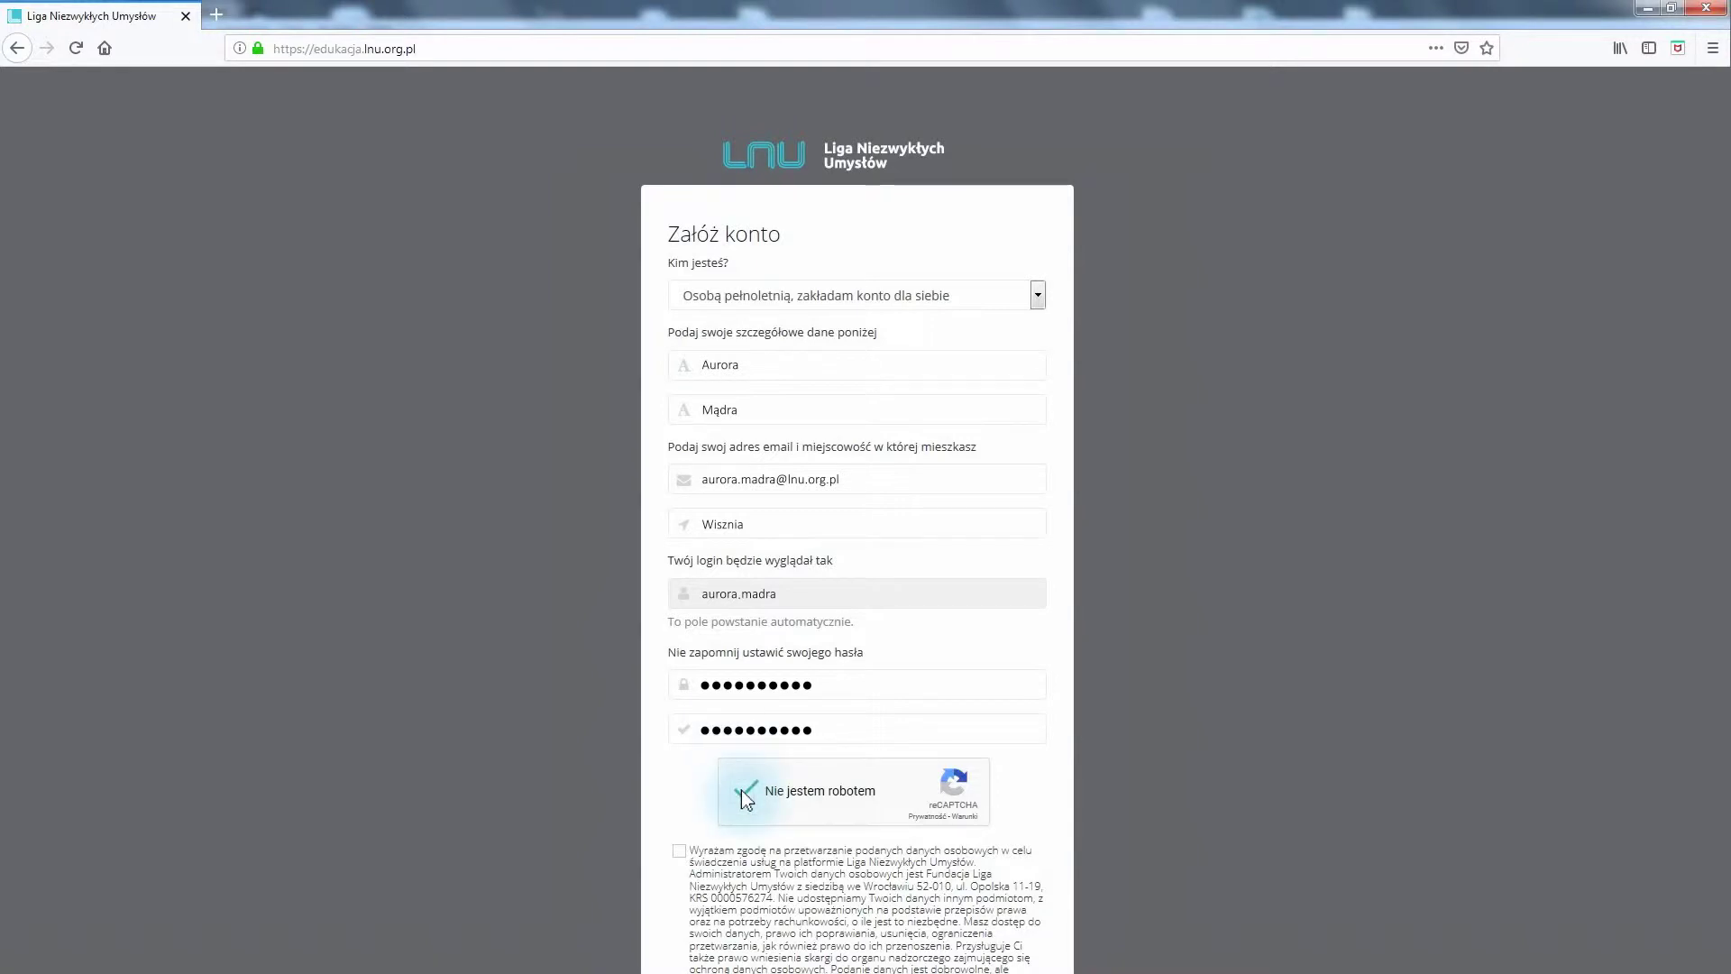
pyautogui.scroll(-5, 741, 789)
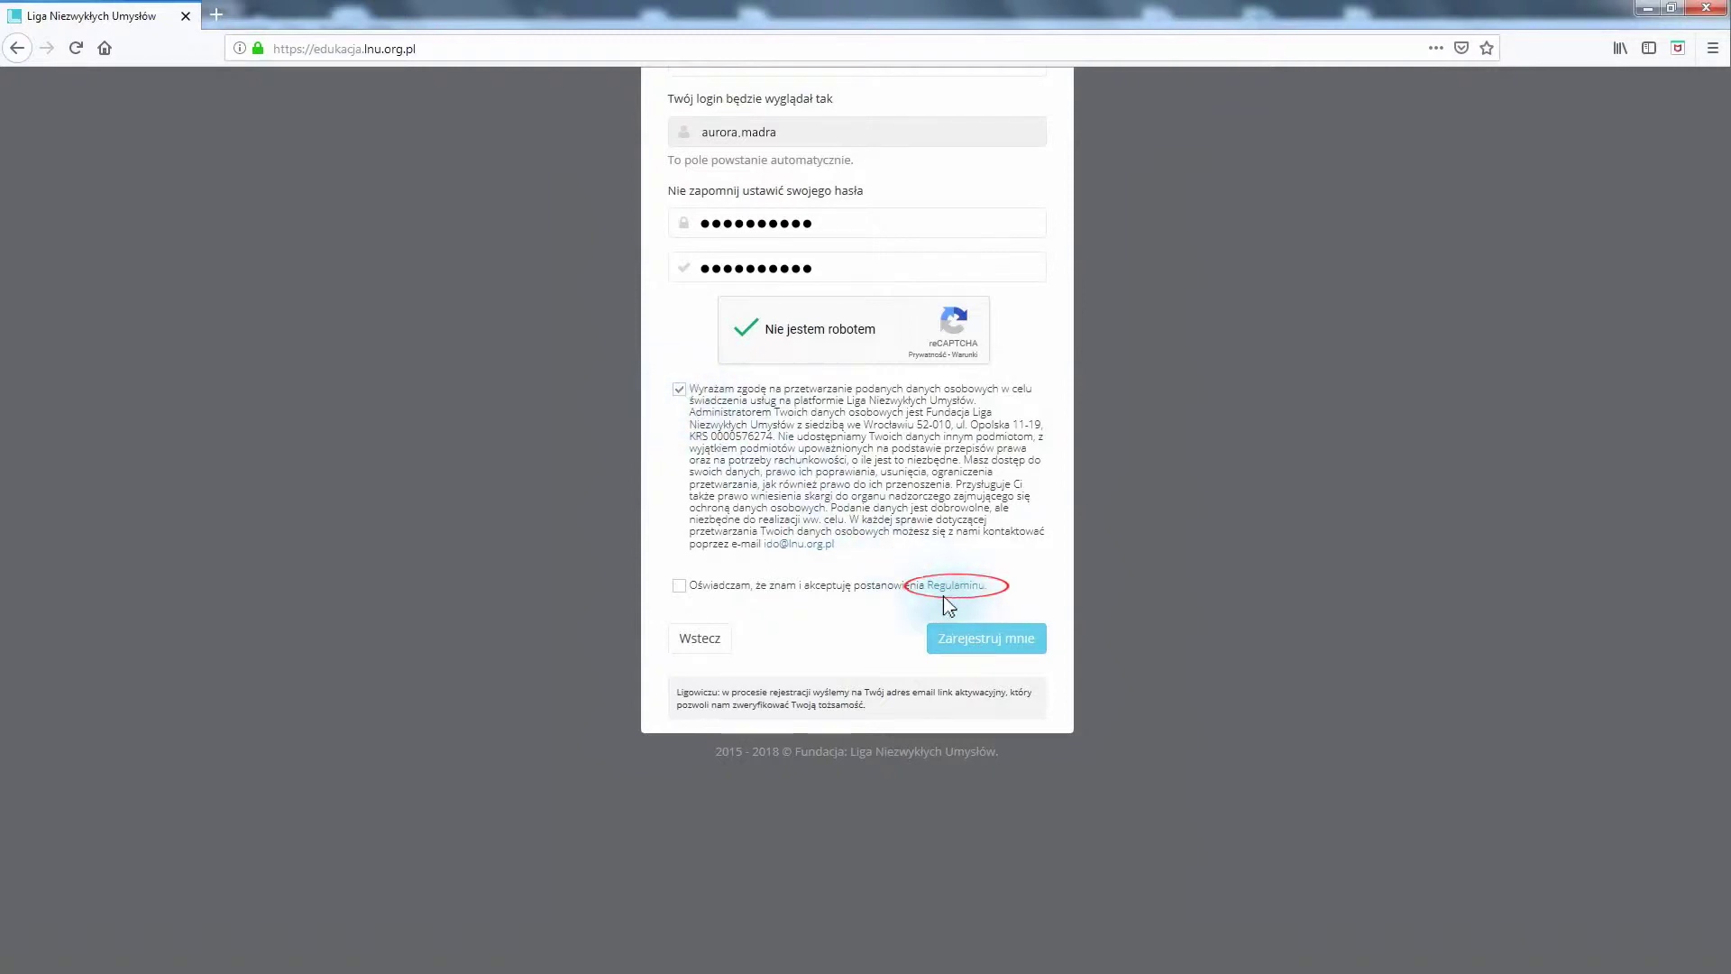
pyautogui.click(678, 585)
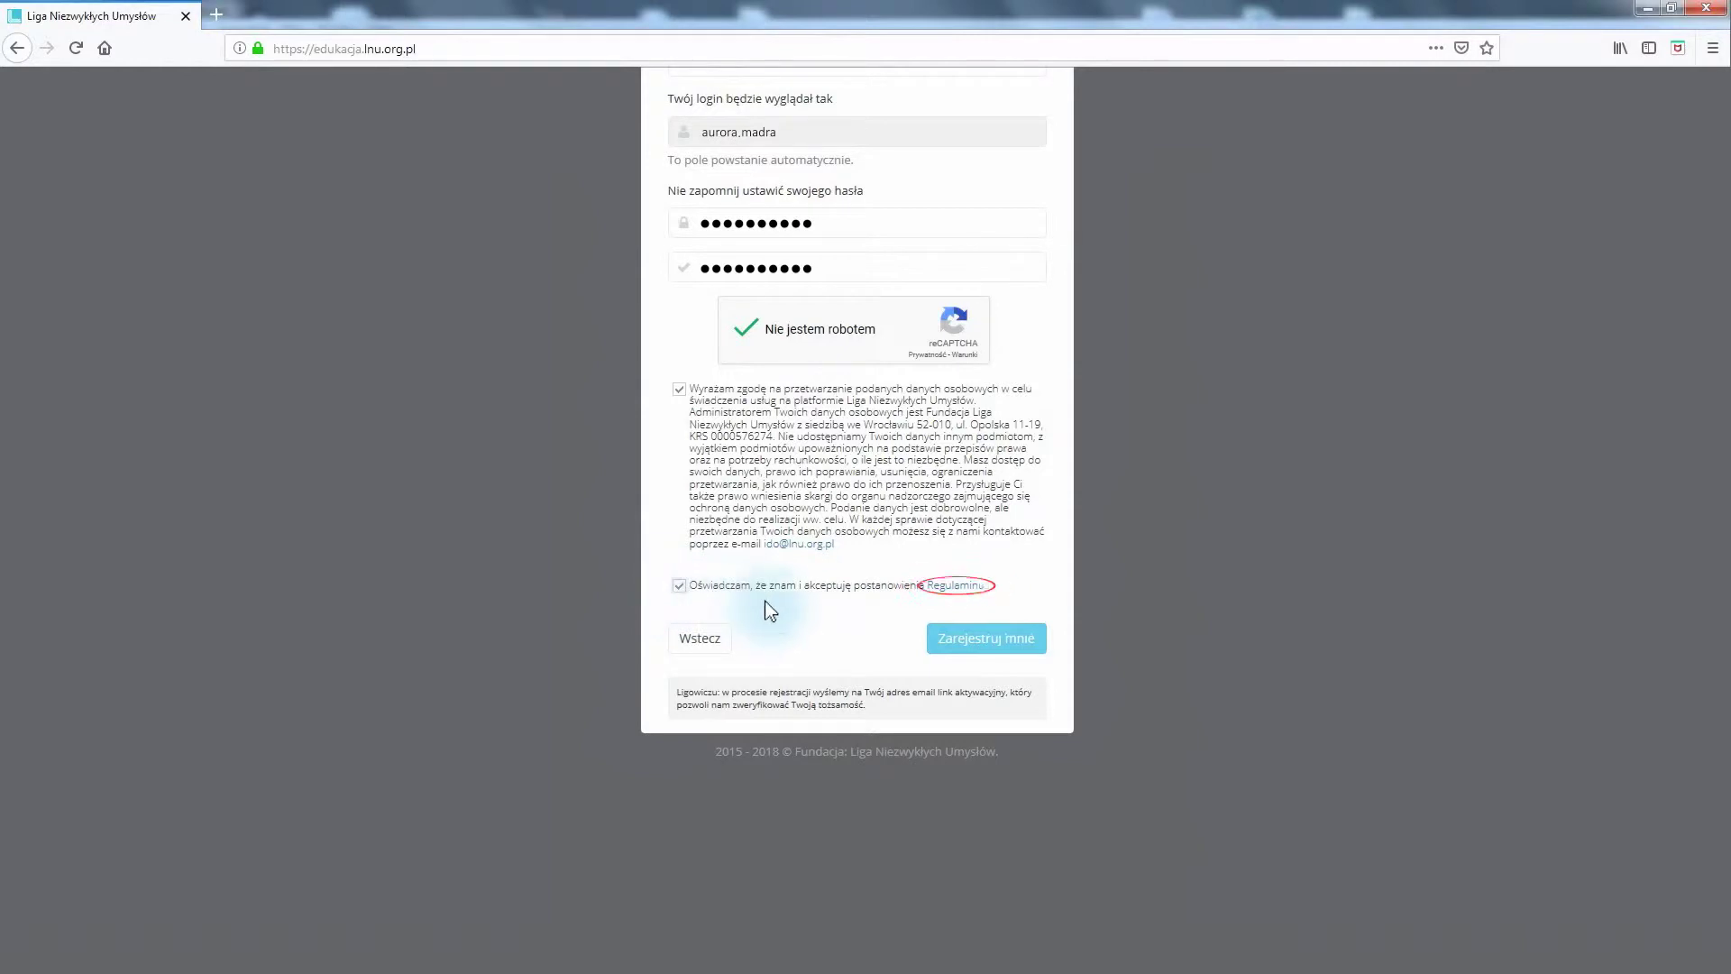
pyautogui.click(989, 640)
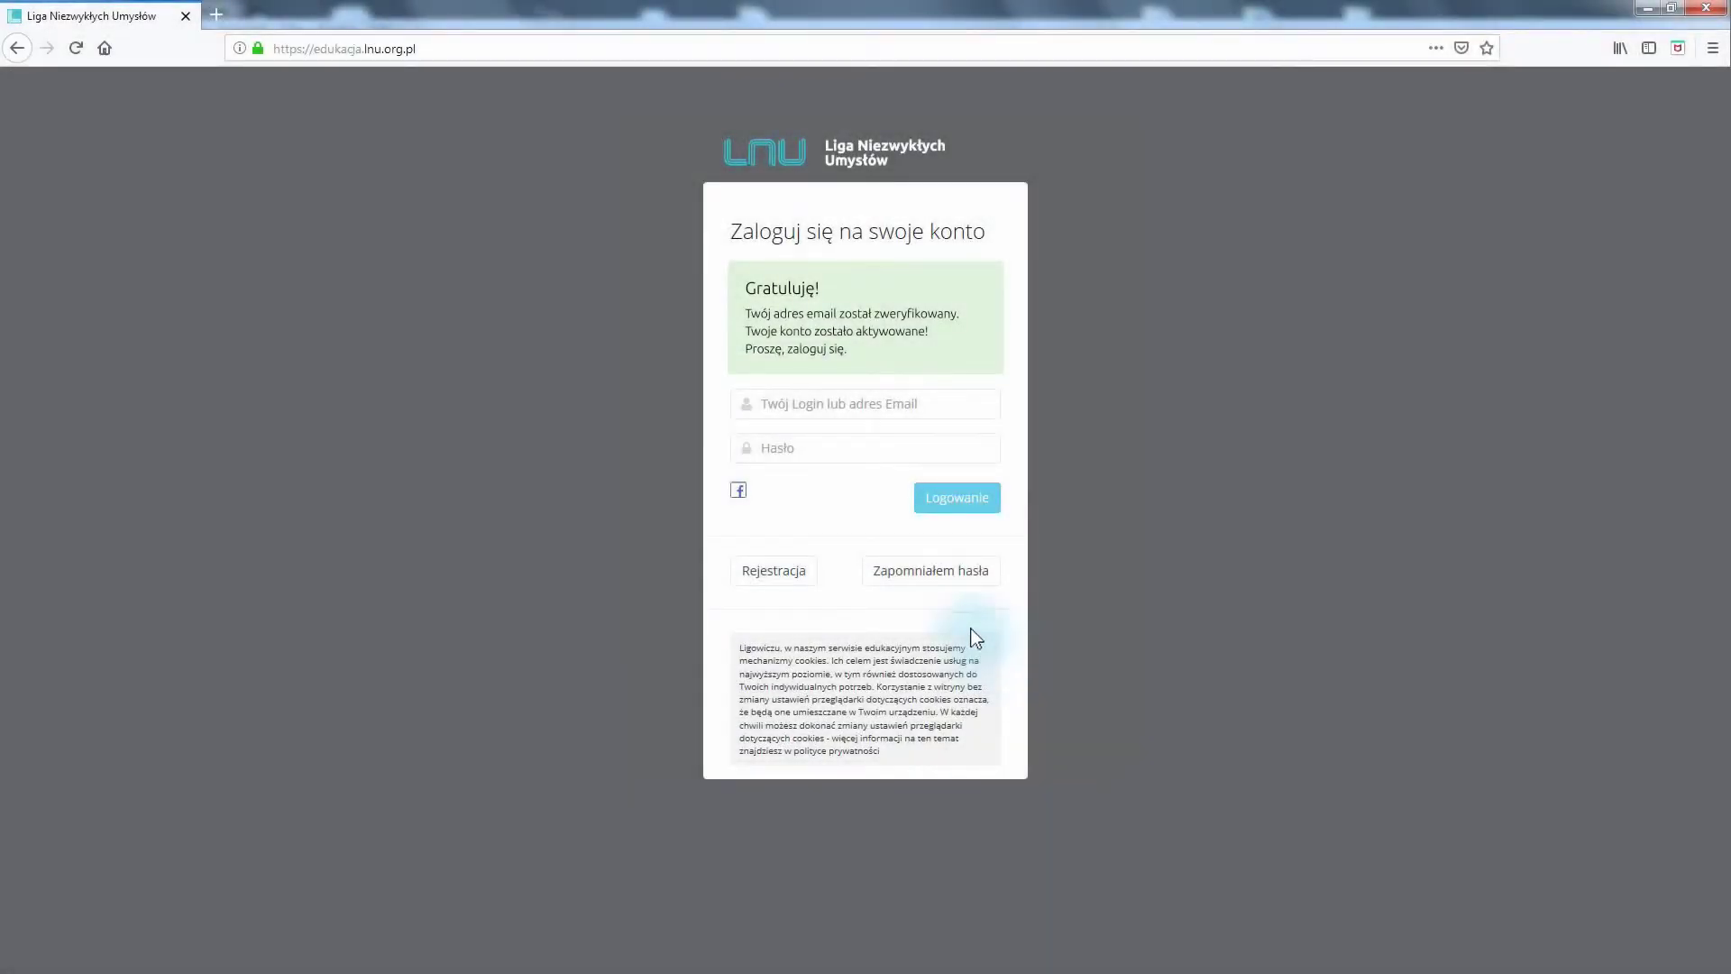
# Enter the new account's login and password in the sign-in form
pyautogui.click(769, 414)
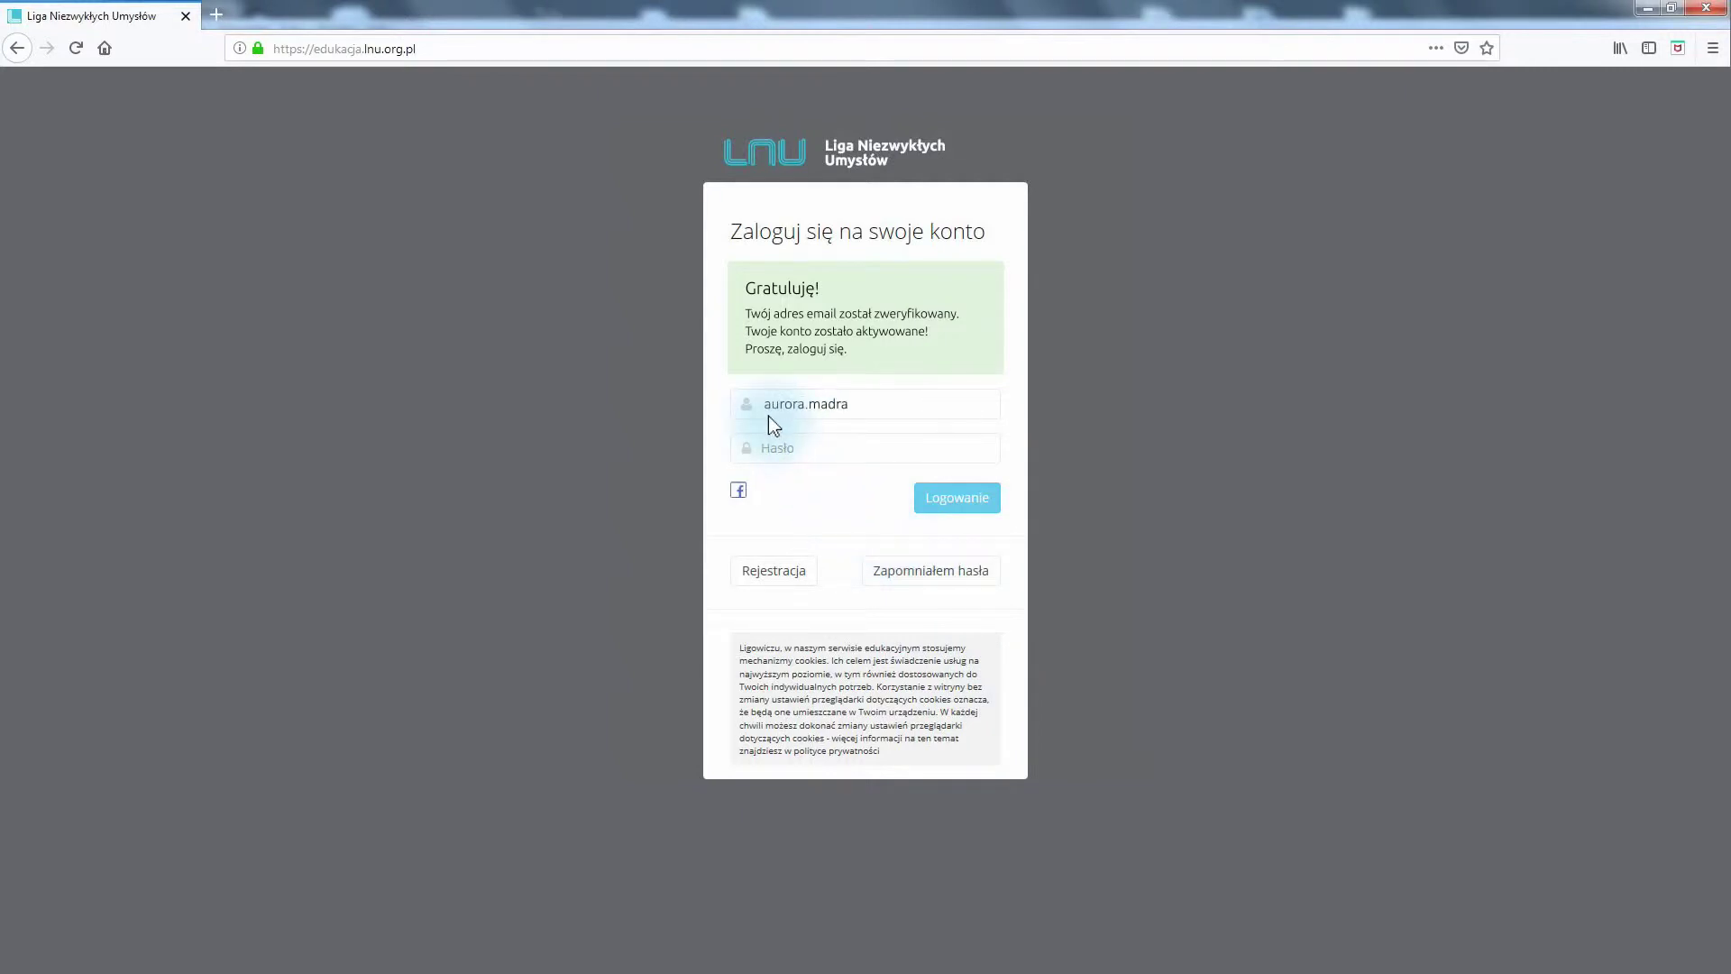
pyautogui.click(767, 458)
pyautogui.write('••••••••••')
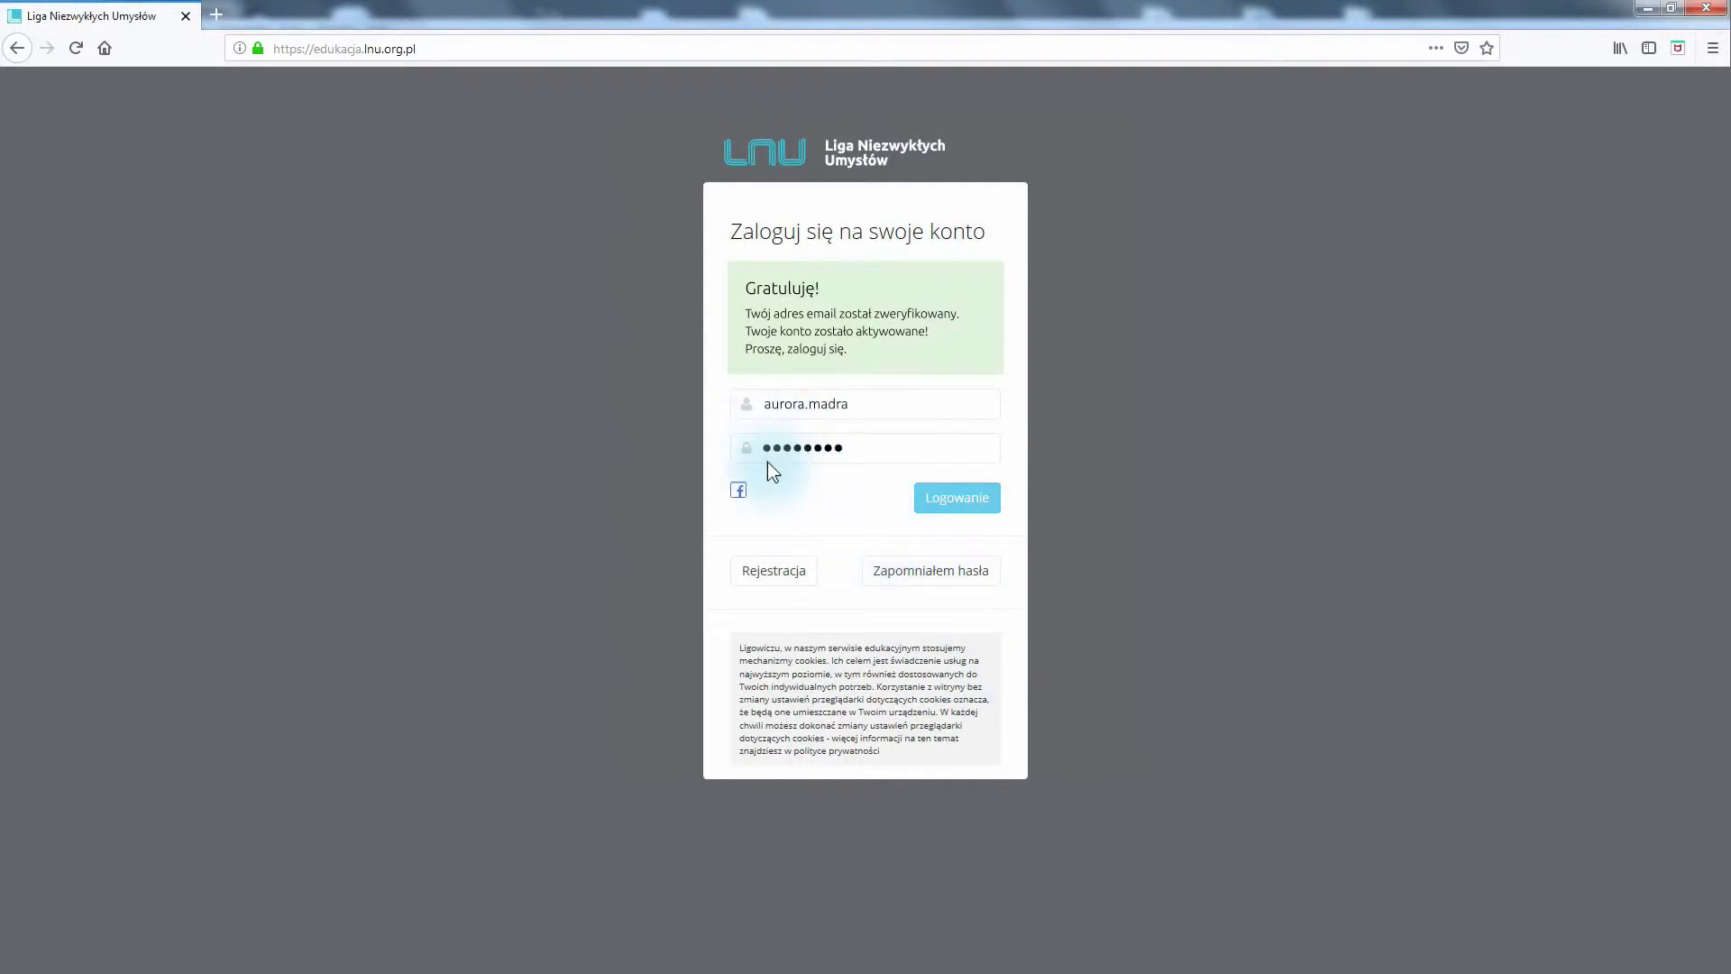
# Sign in and wait for the Twoje biurko desk with the LNU ID card
pyautogui.click(959, 510)
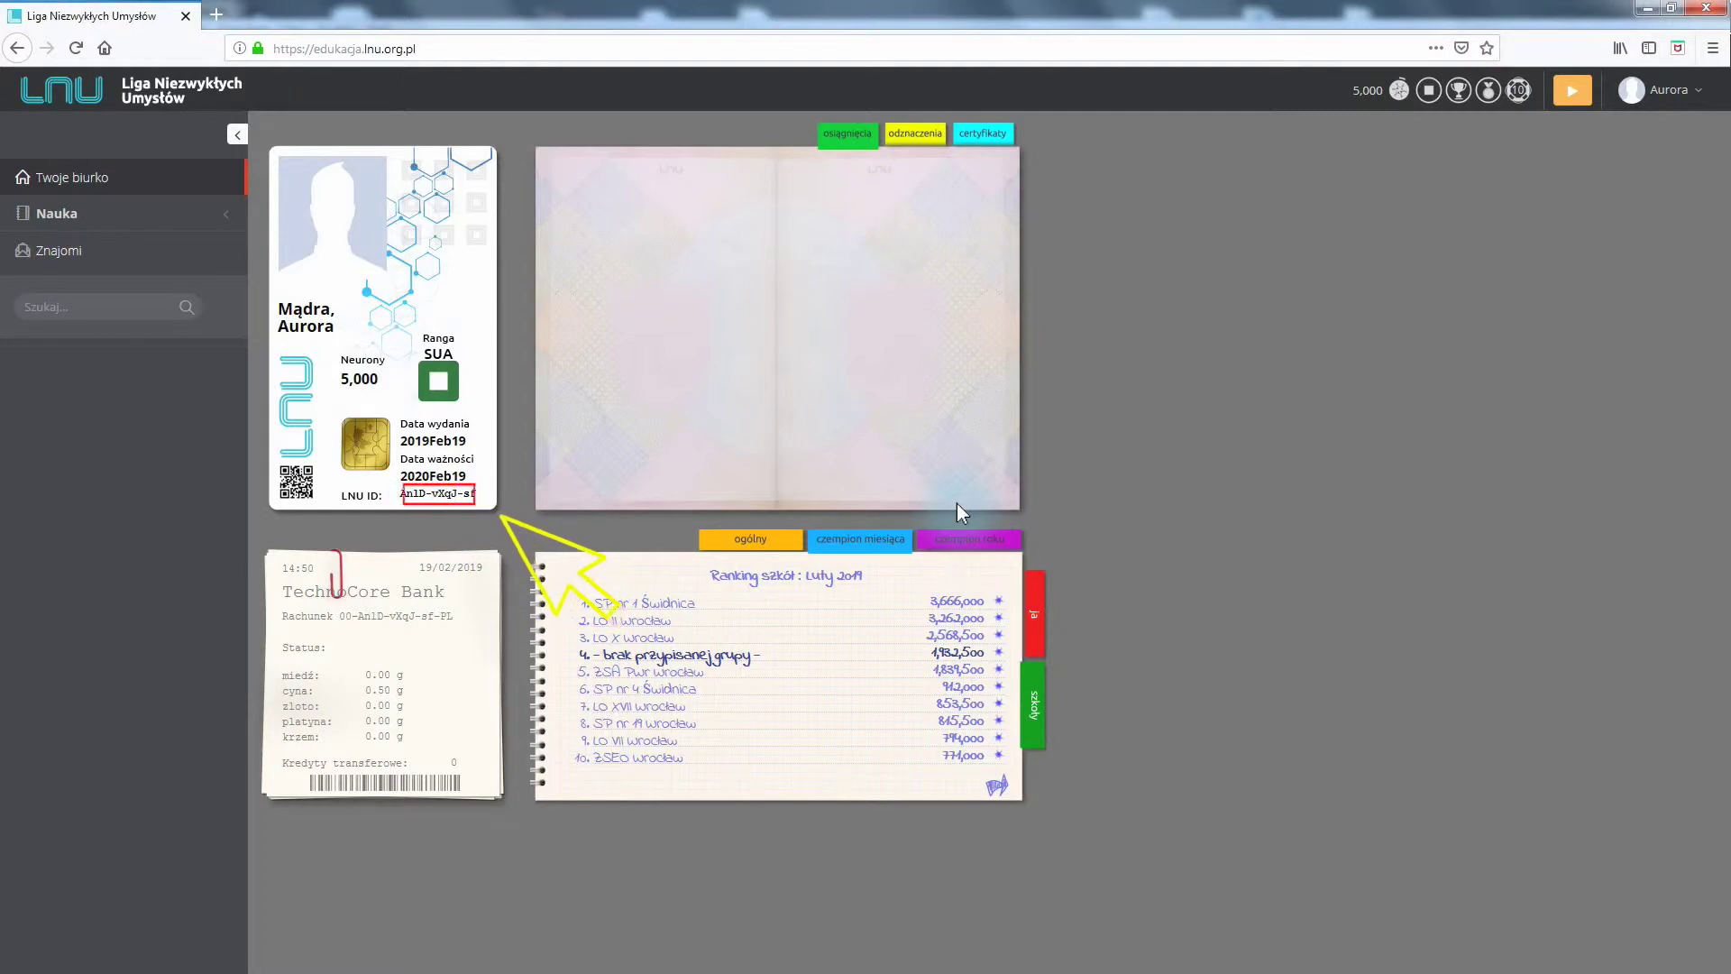
# View Moje konto from the user menu, then go to Zarządzanie grupą
pyautogui.click(1659, 89)
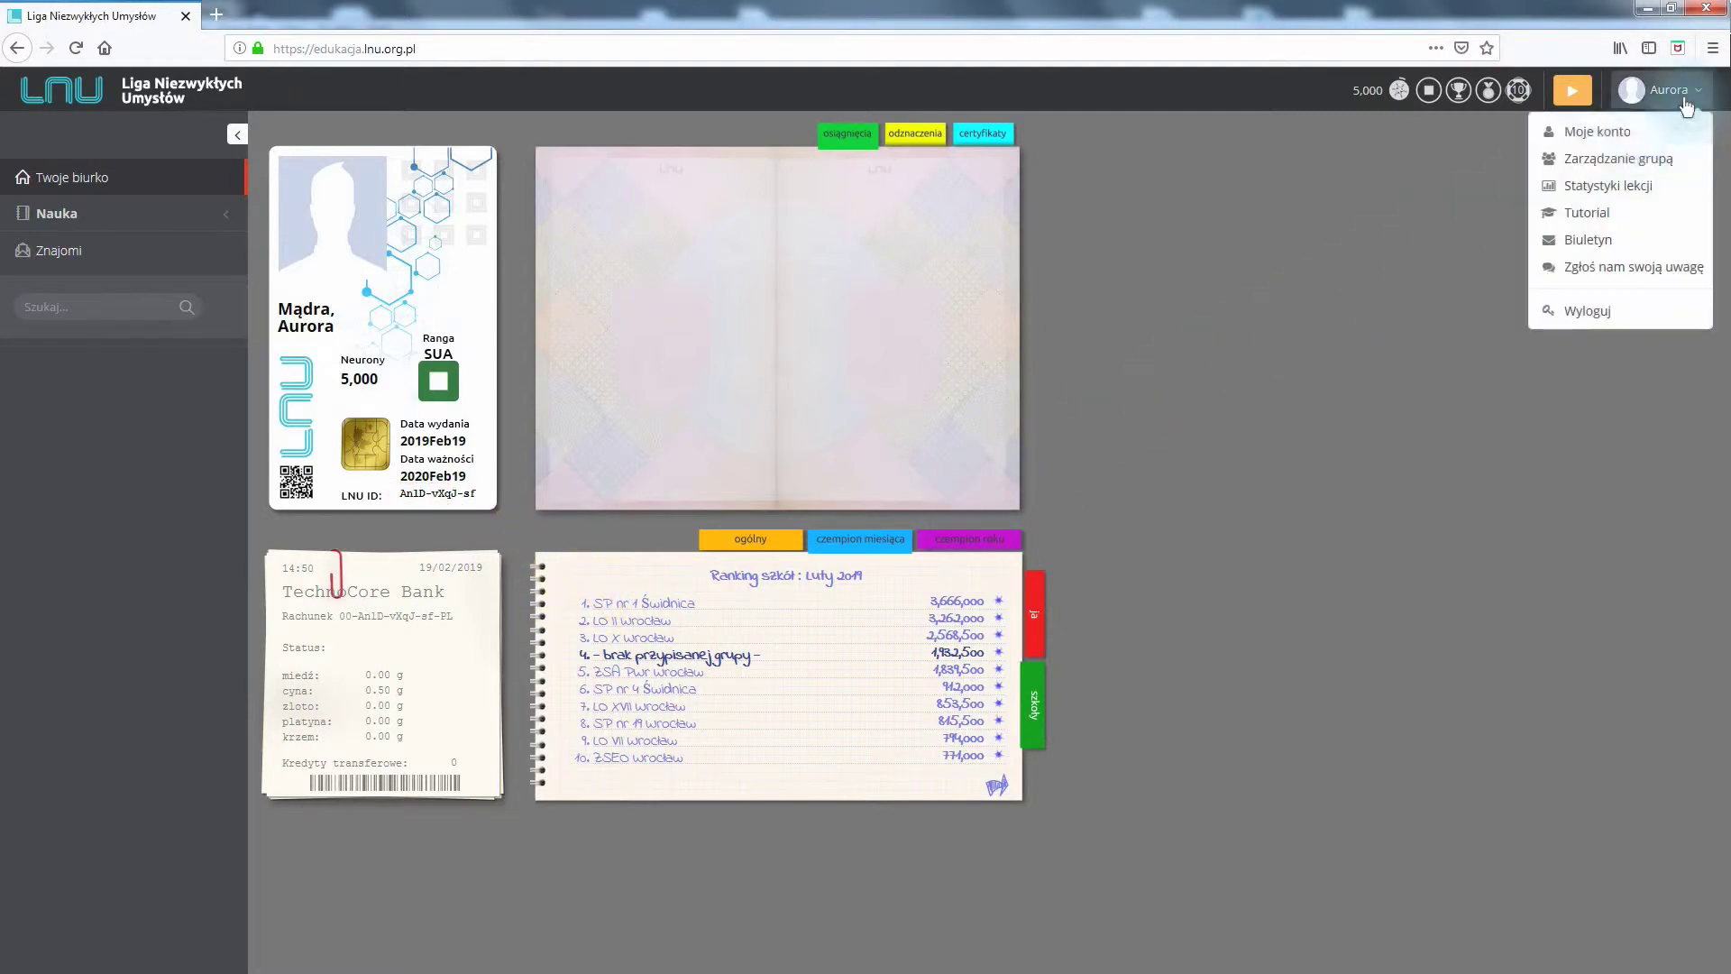
pyautogui.click(1604, 133)
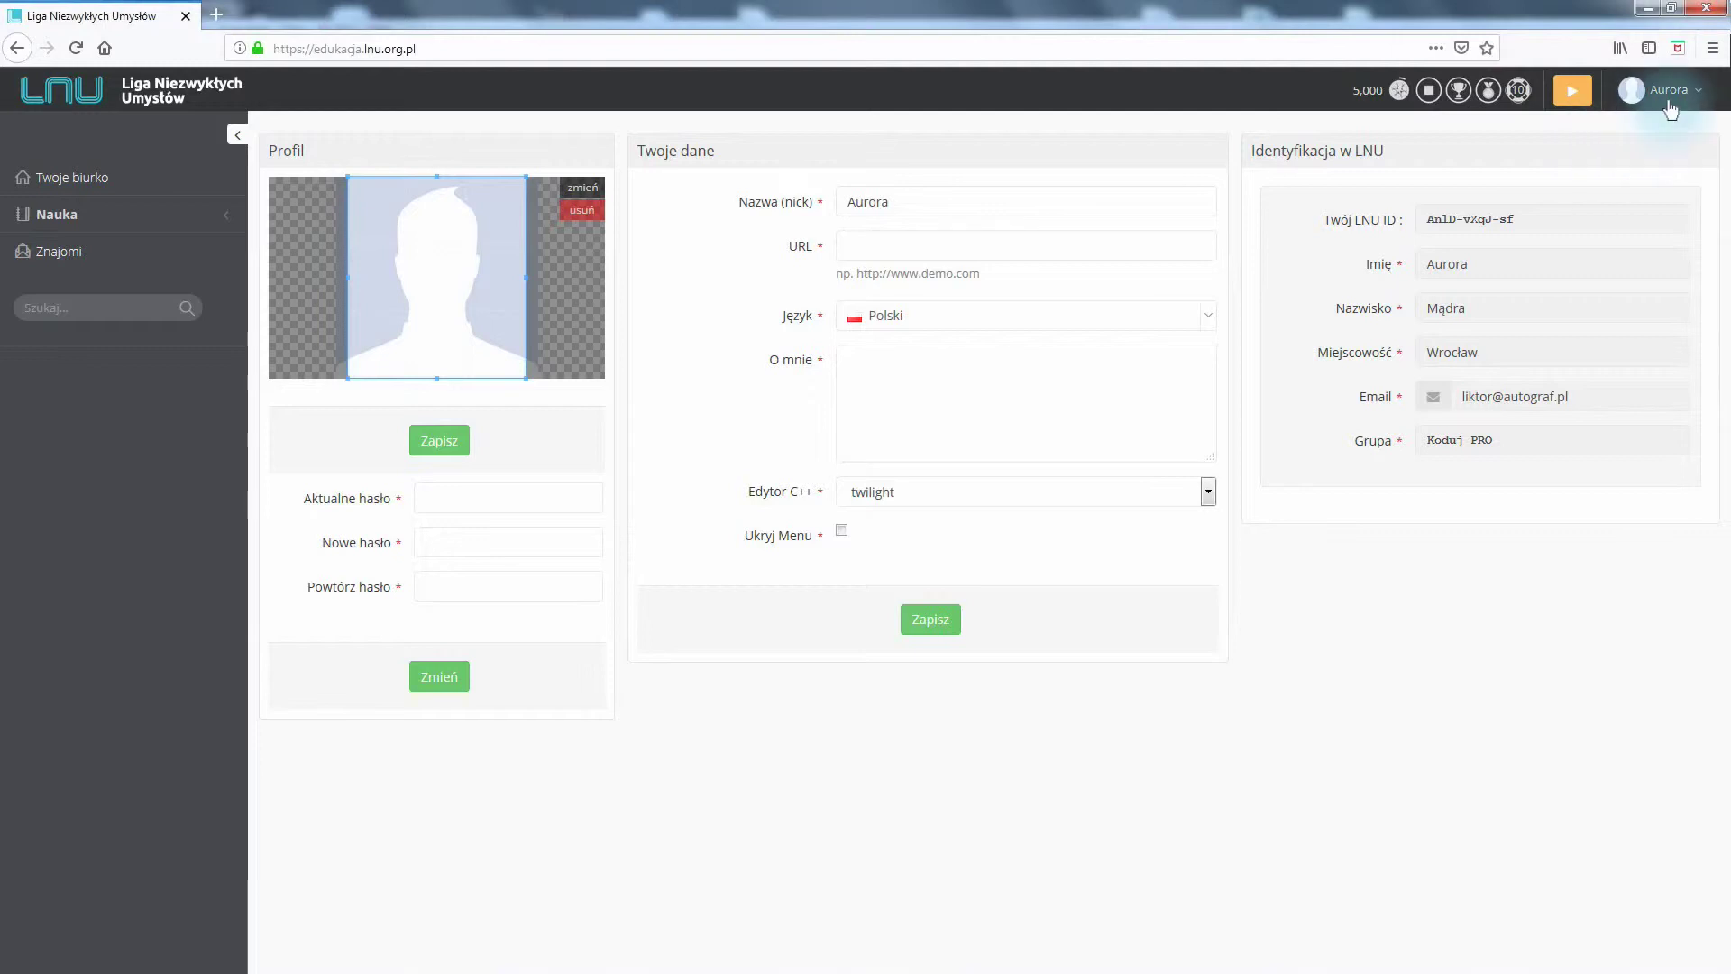
pyautogui.click(1670, 109)
pyautogui.click(1608, 169)
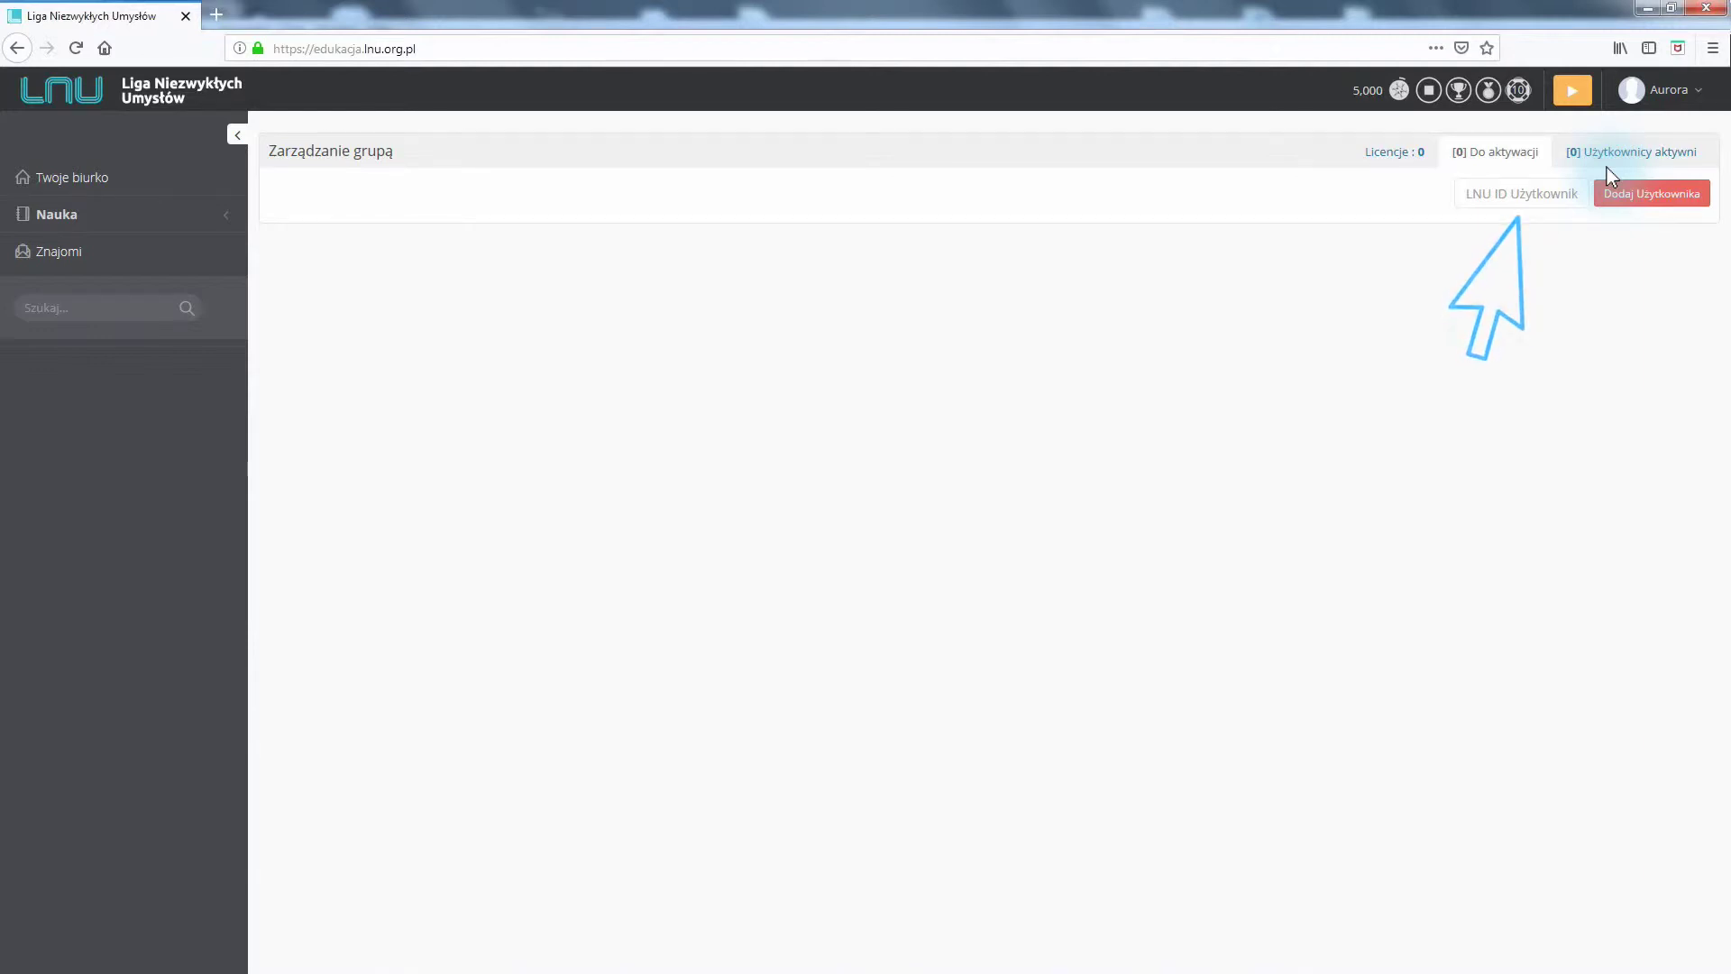
# Add the pupil by their LNU ID, activate them with Tak, and show Użytkownicy aktywni
pyautogui.click(1473, 193)
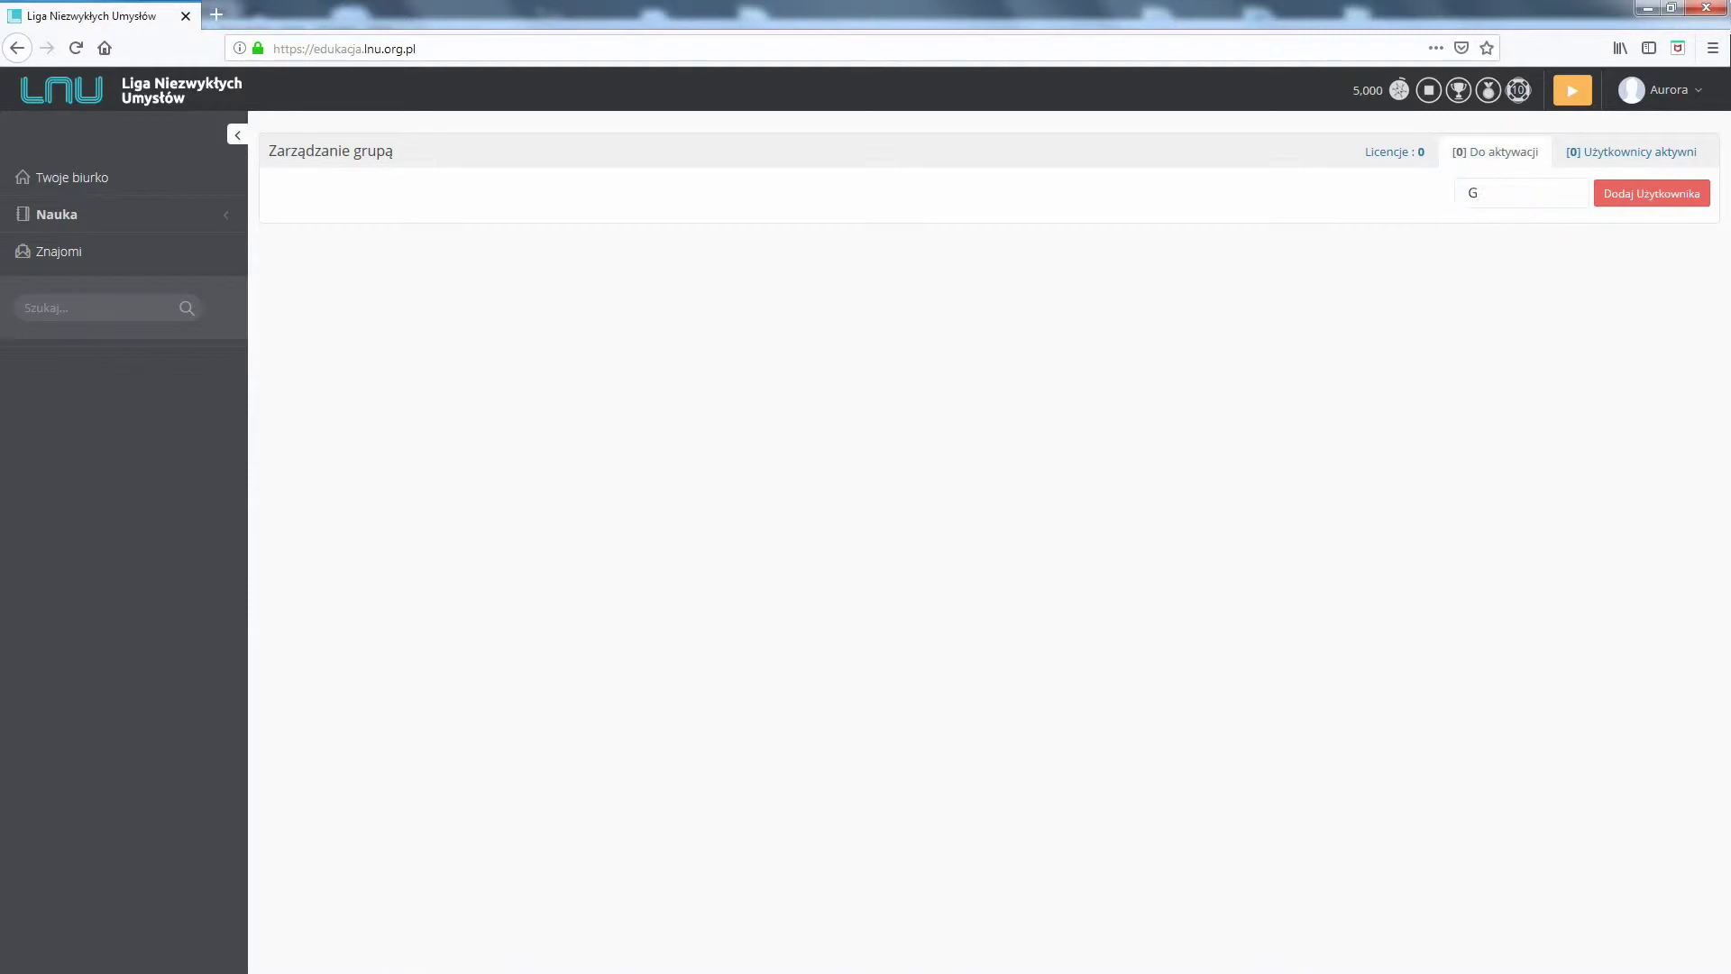
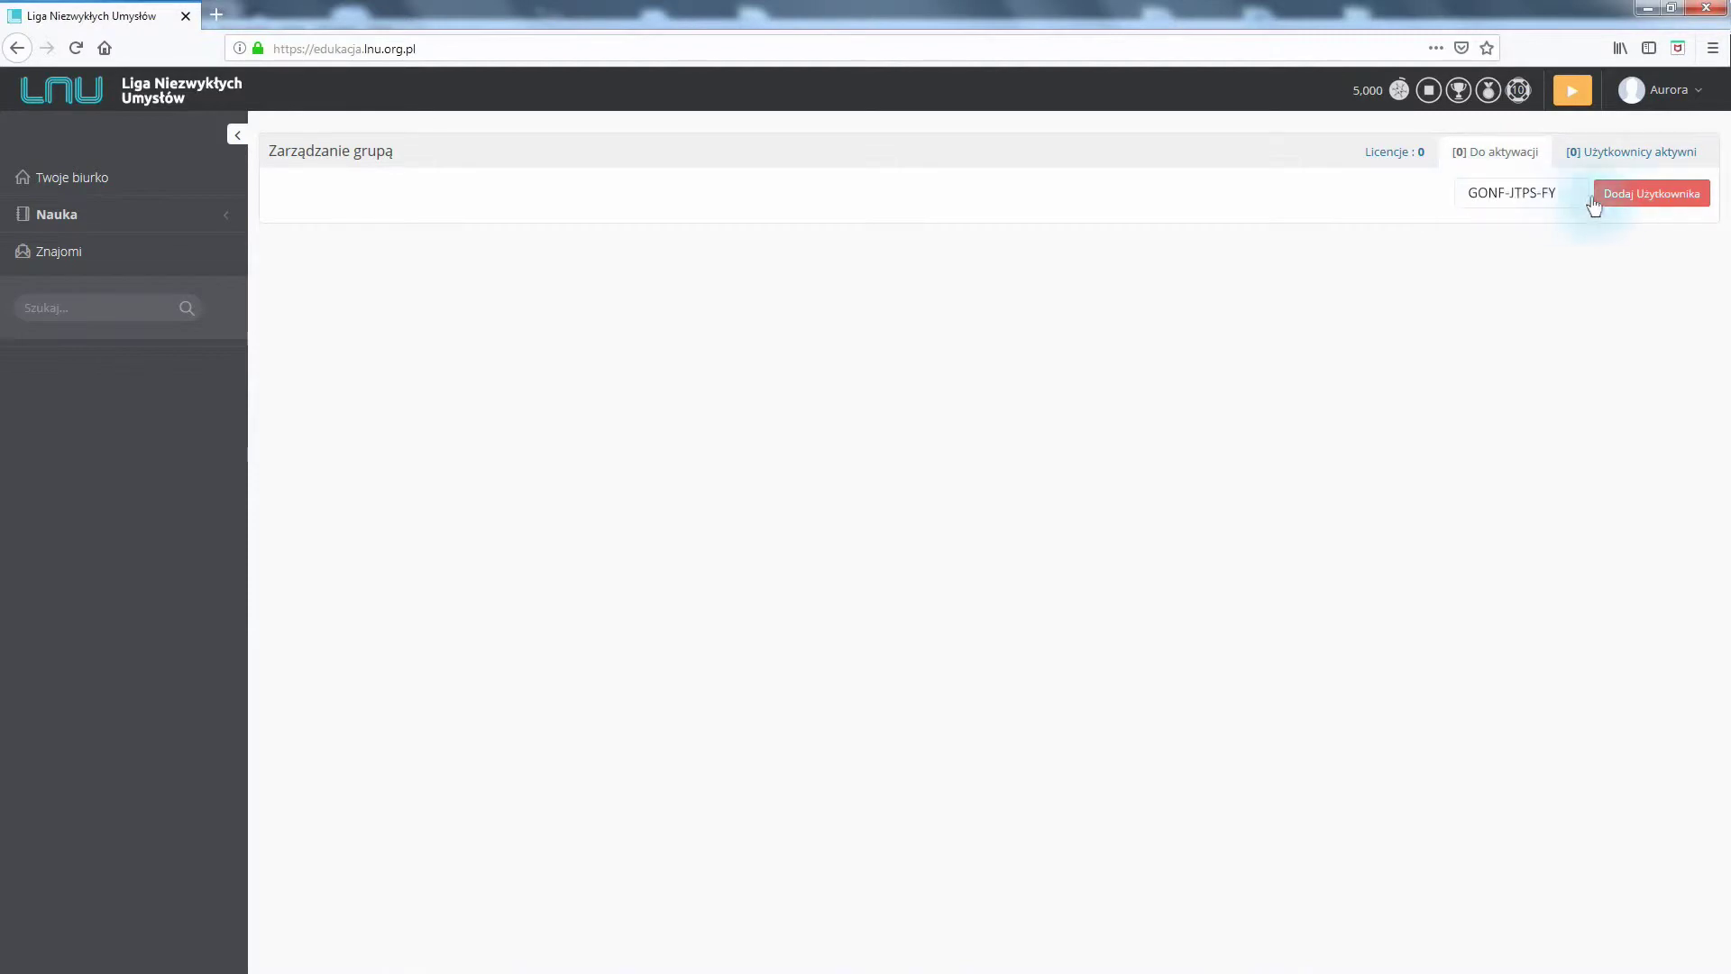
pyautogui.click(1653, 194)
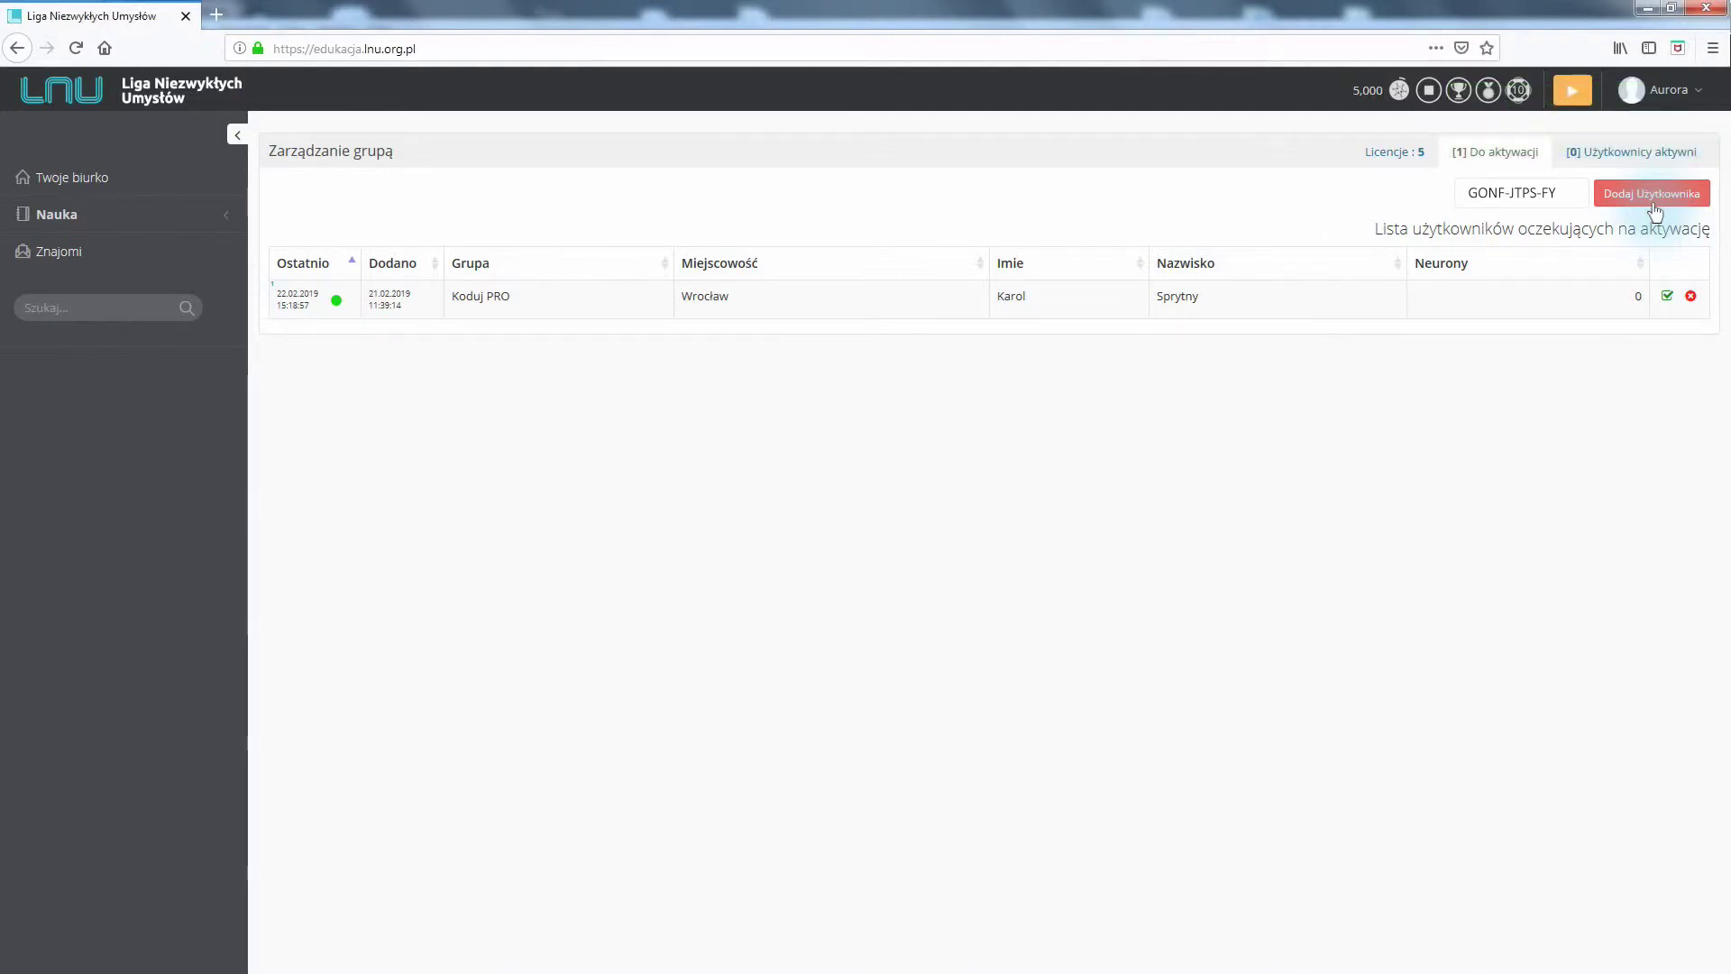
pyautogui.click(1667, 298)
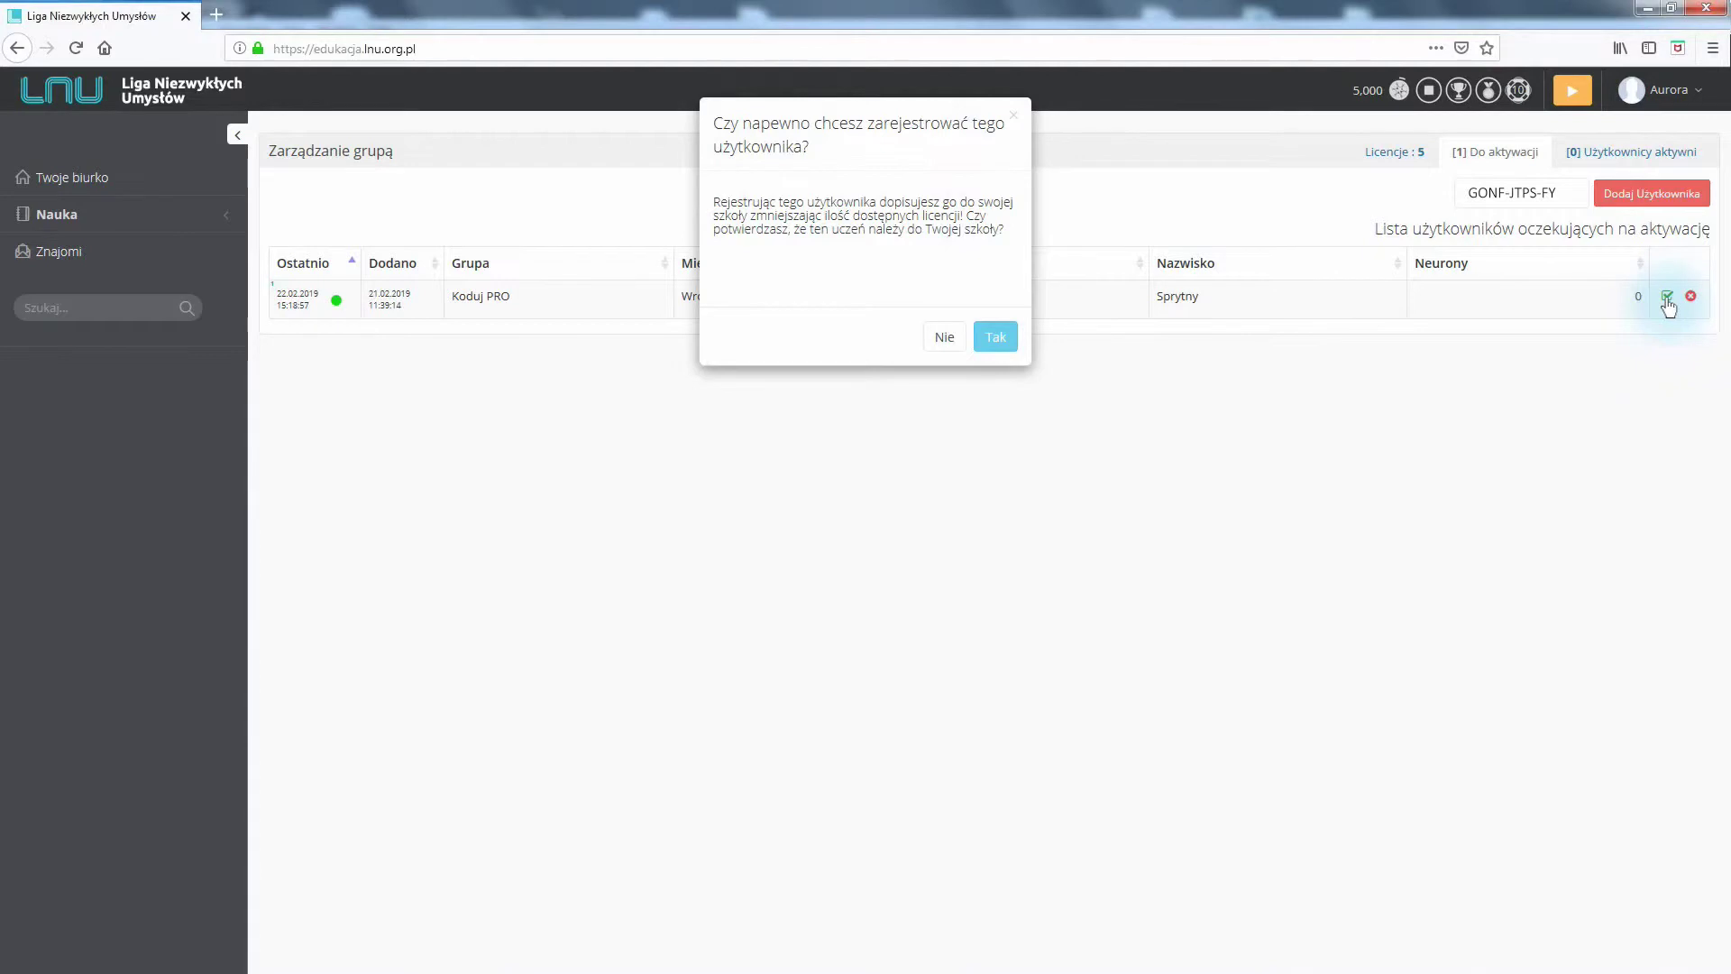
pyautogui.click(995, 338)
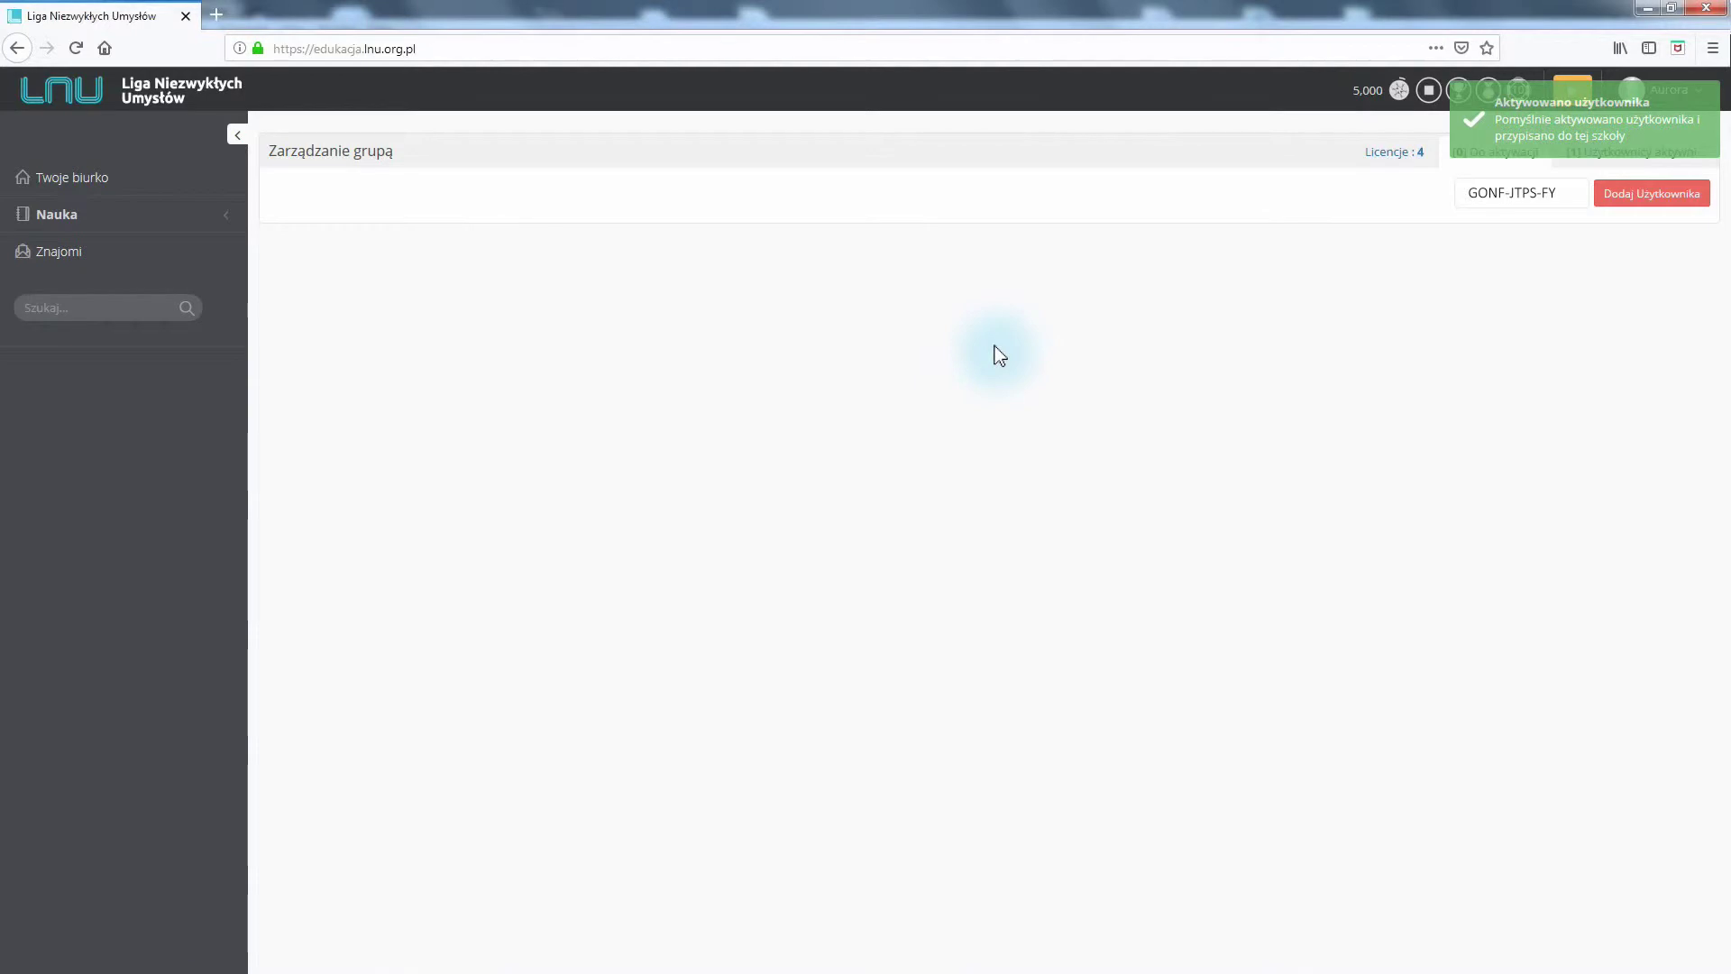
pyautogui.click(1497, 162)
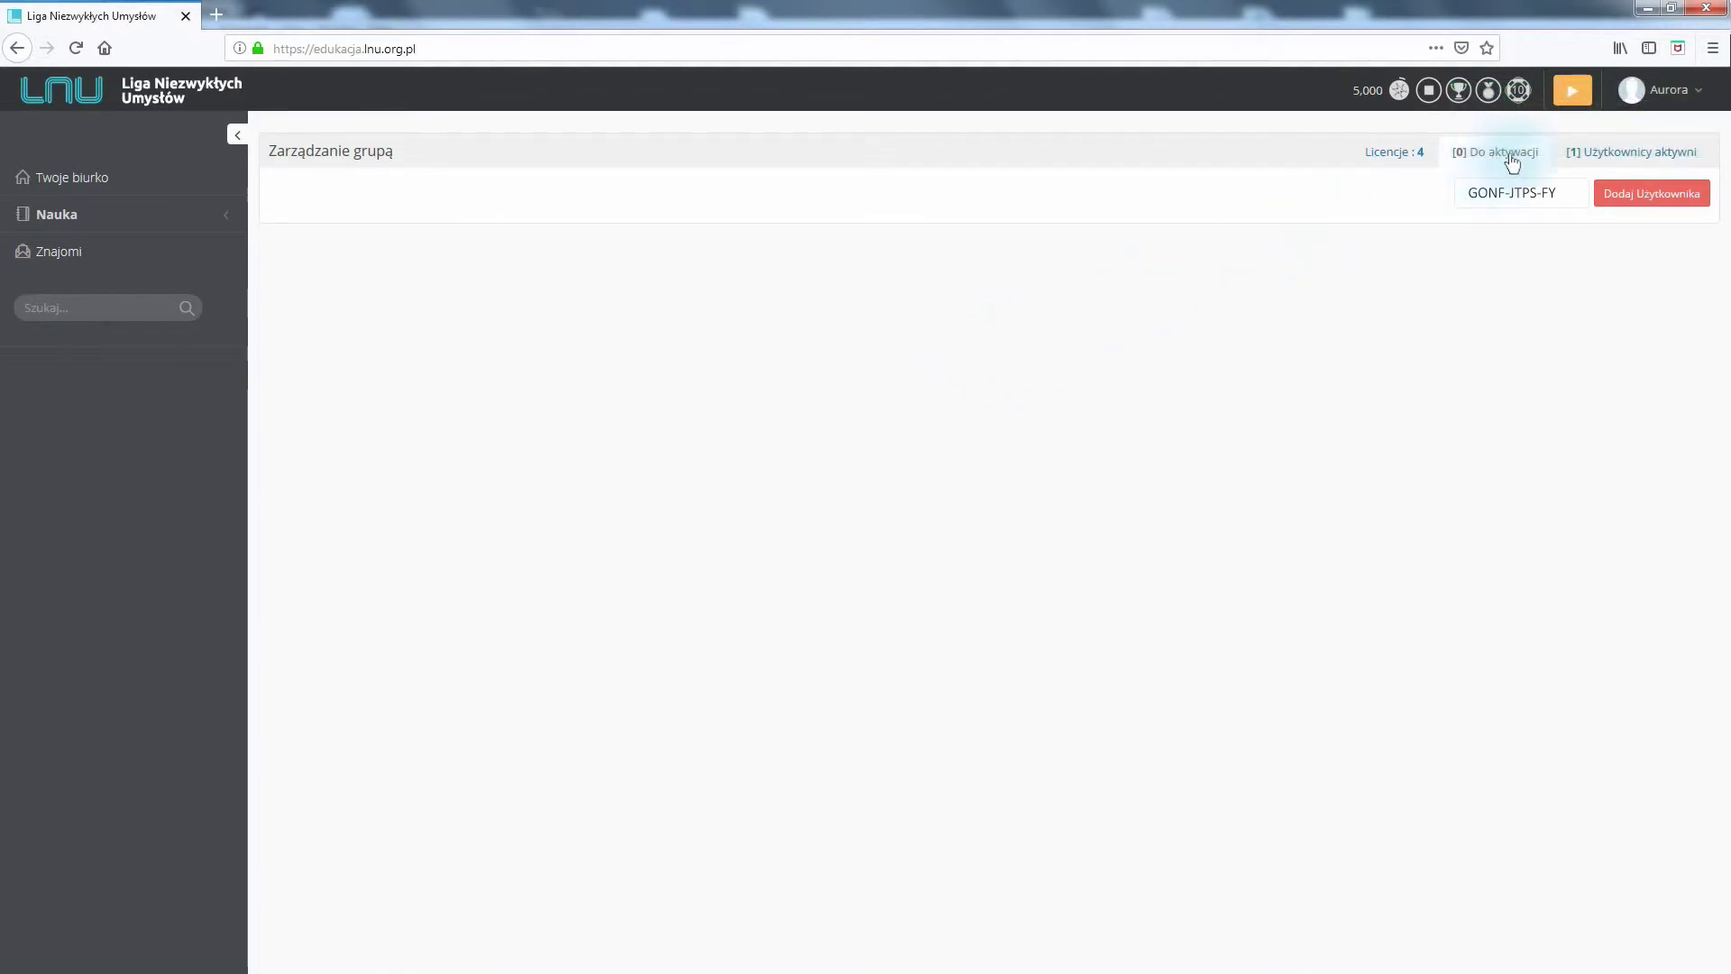
pyautogui.click(1627, 161)
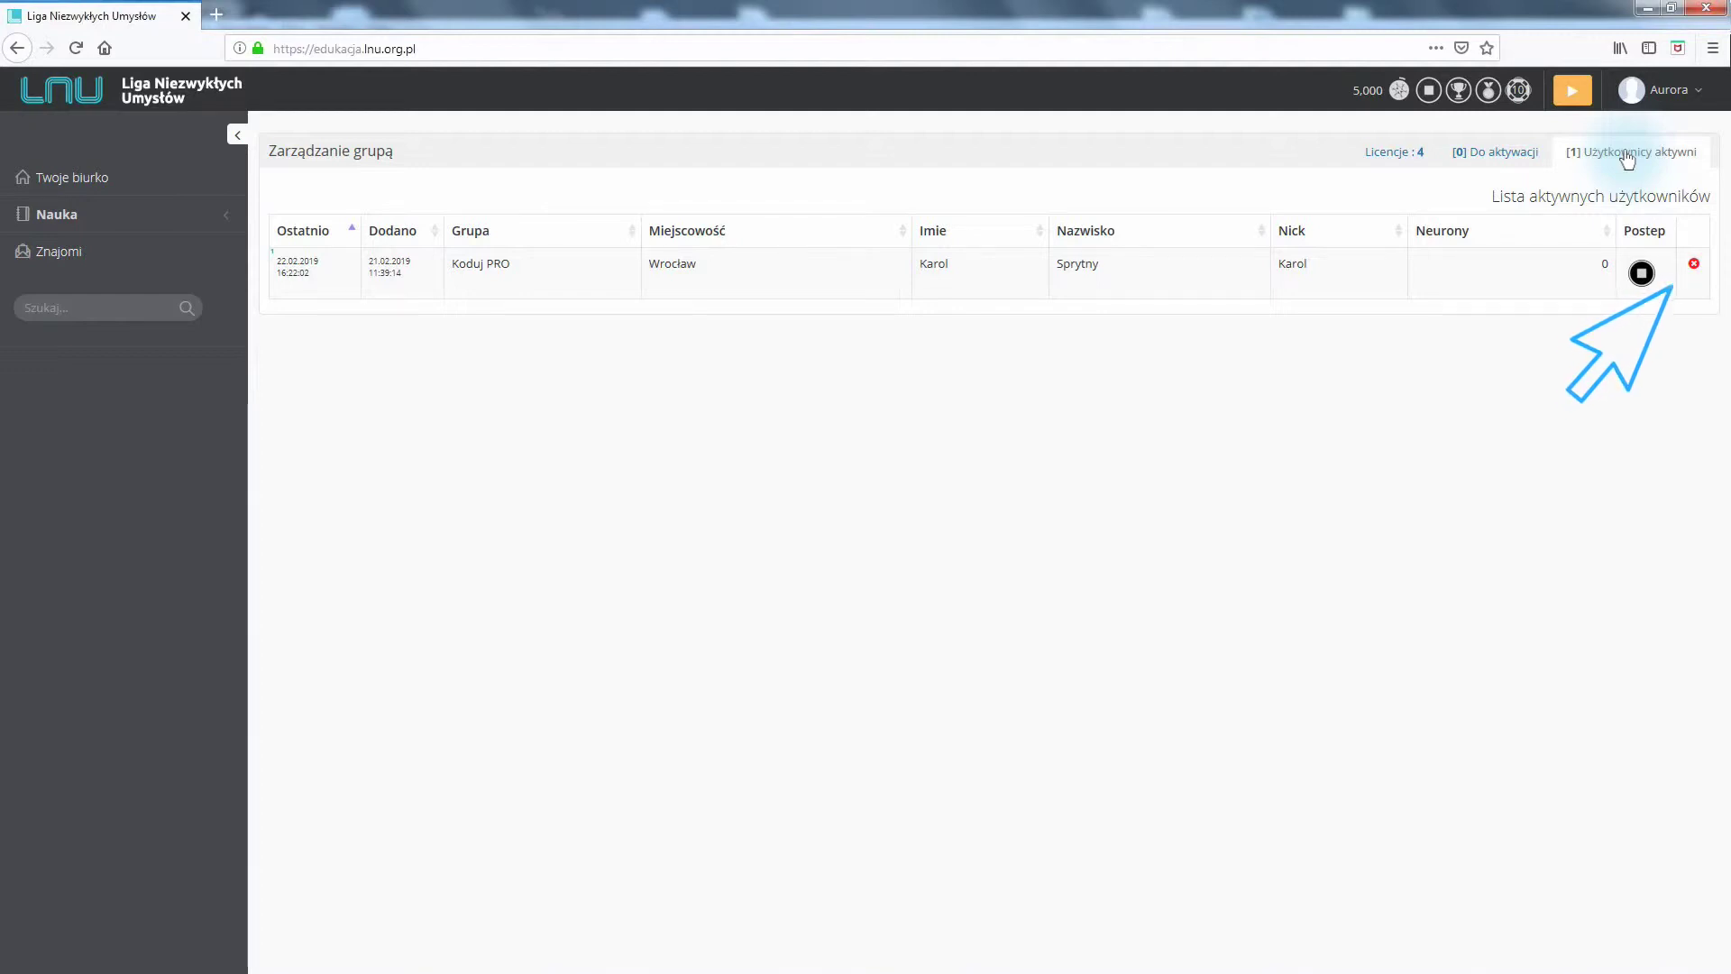
# Delete the active pupil's row from the group and confirm with Tak
pyautogui.click(1694, 265)
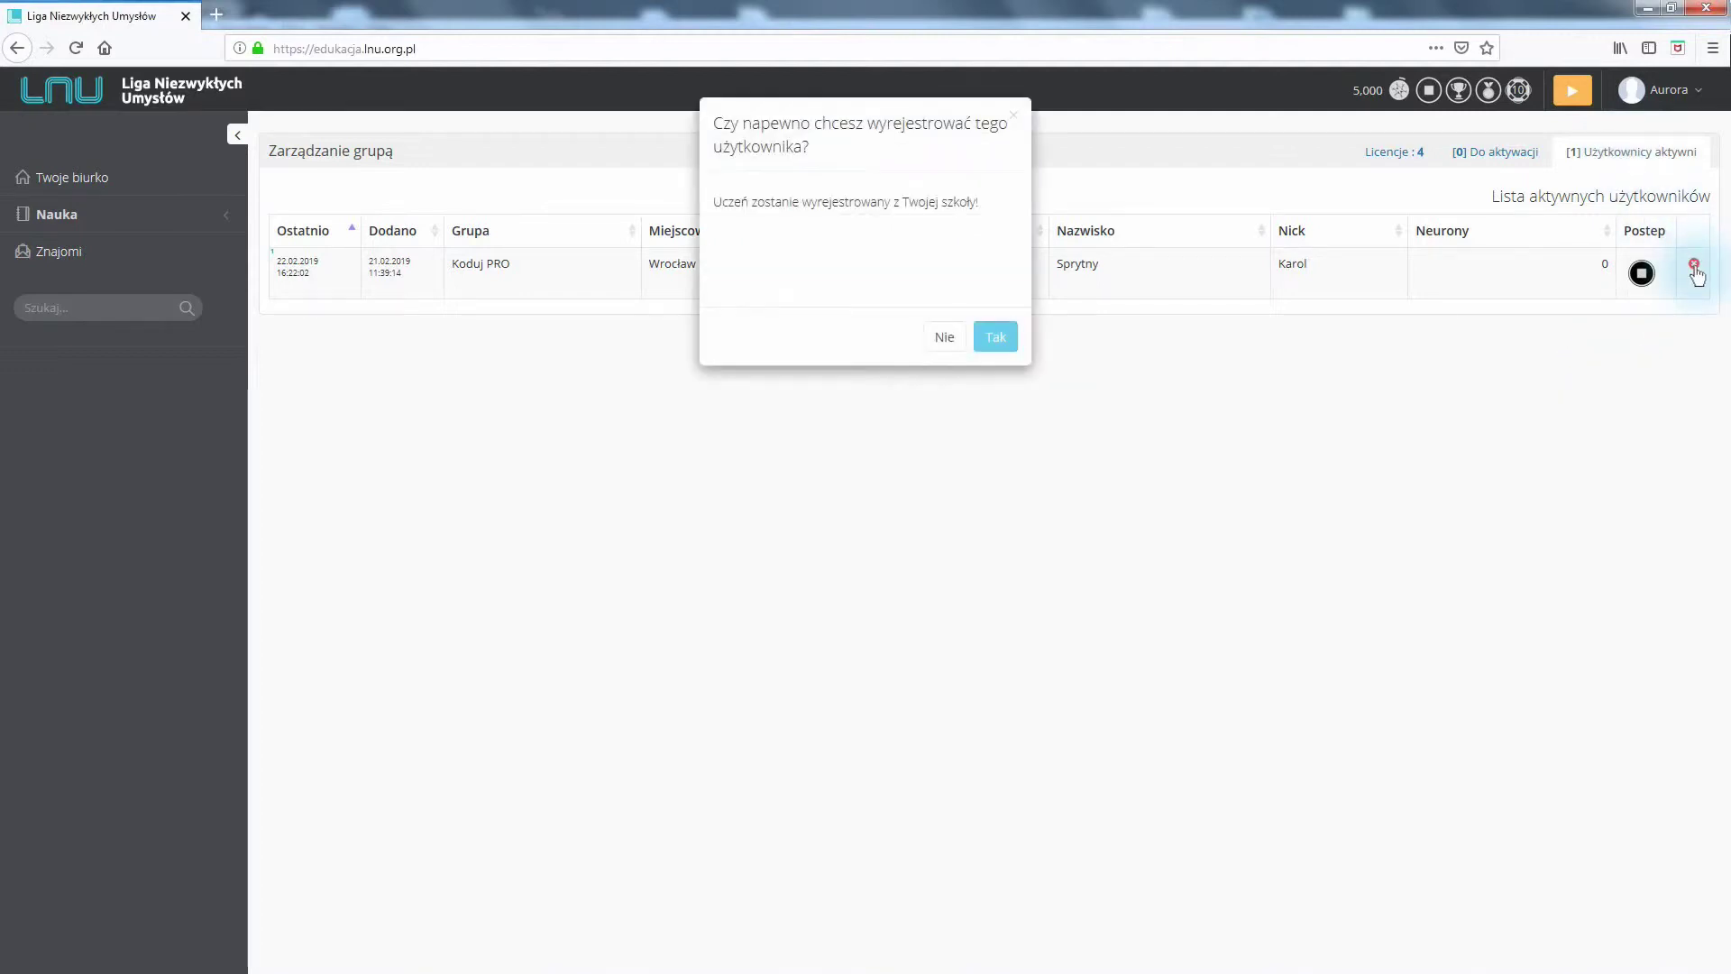
pyautogui.click(995, 341)
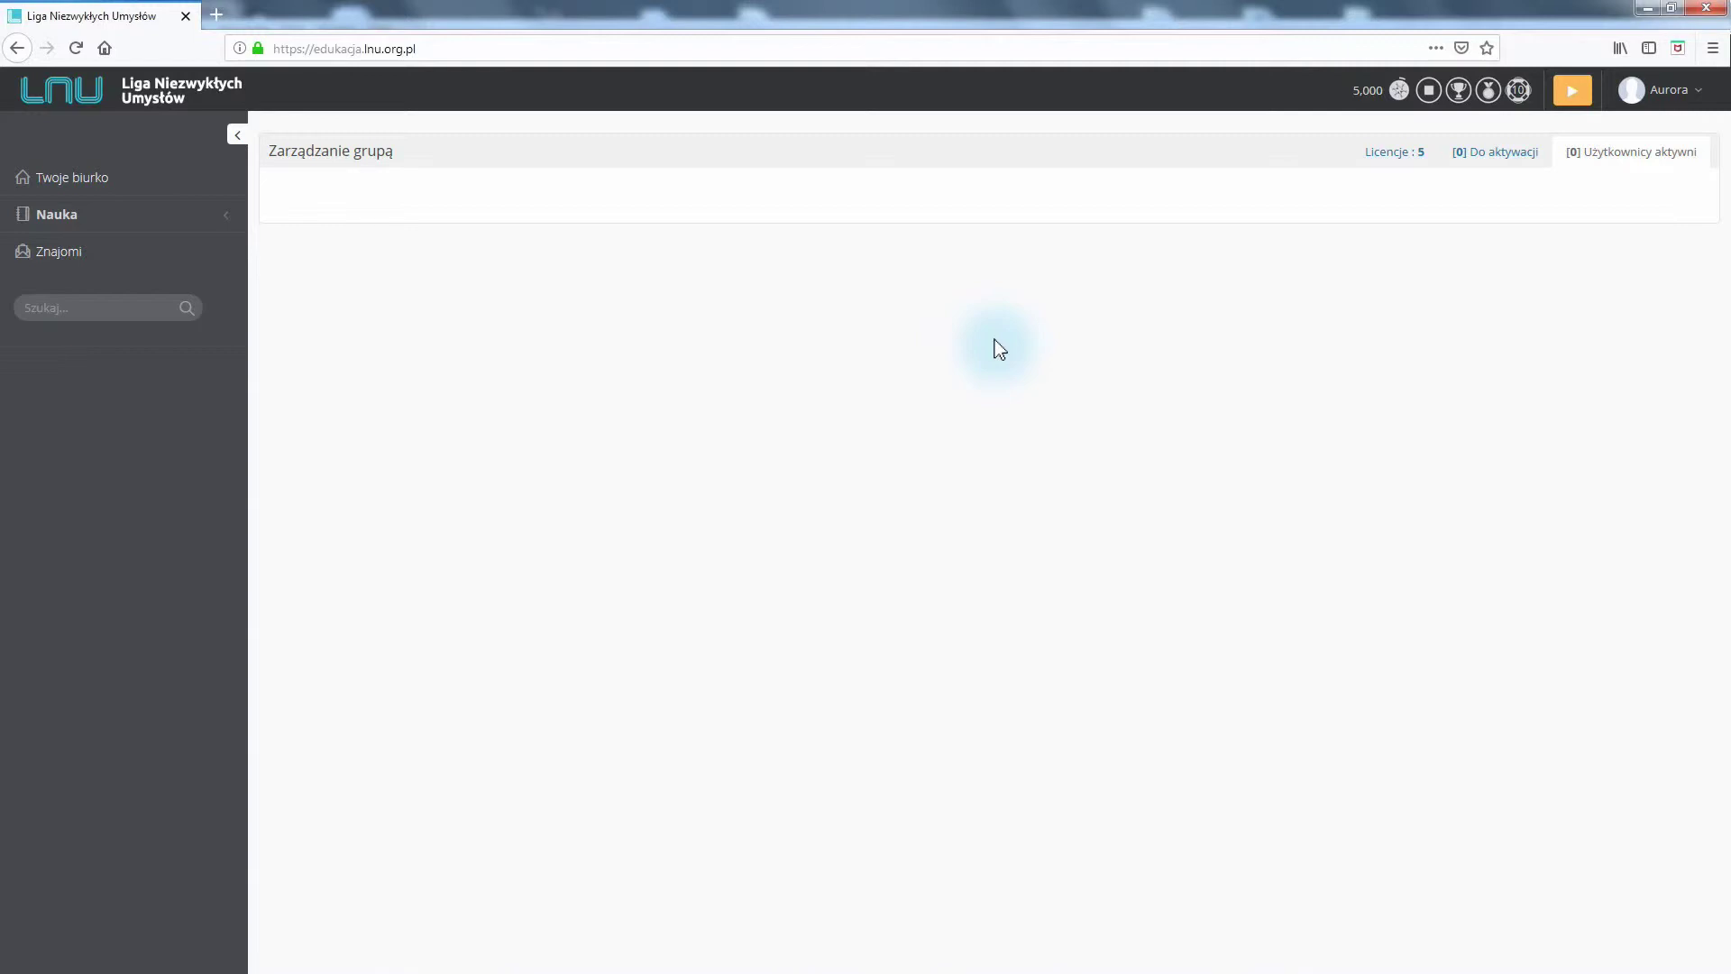
# Expand Nauka > Język C++ > Poziom Podstawowy and open 'Co to jest programowanie?'
pyautogui.click(71, 232)
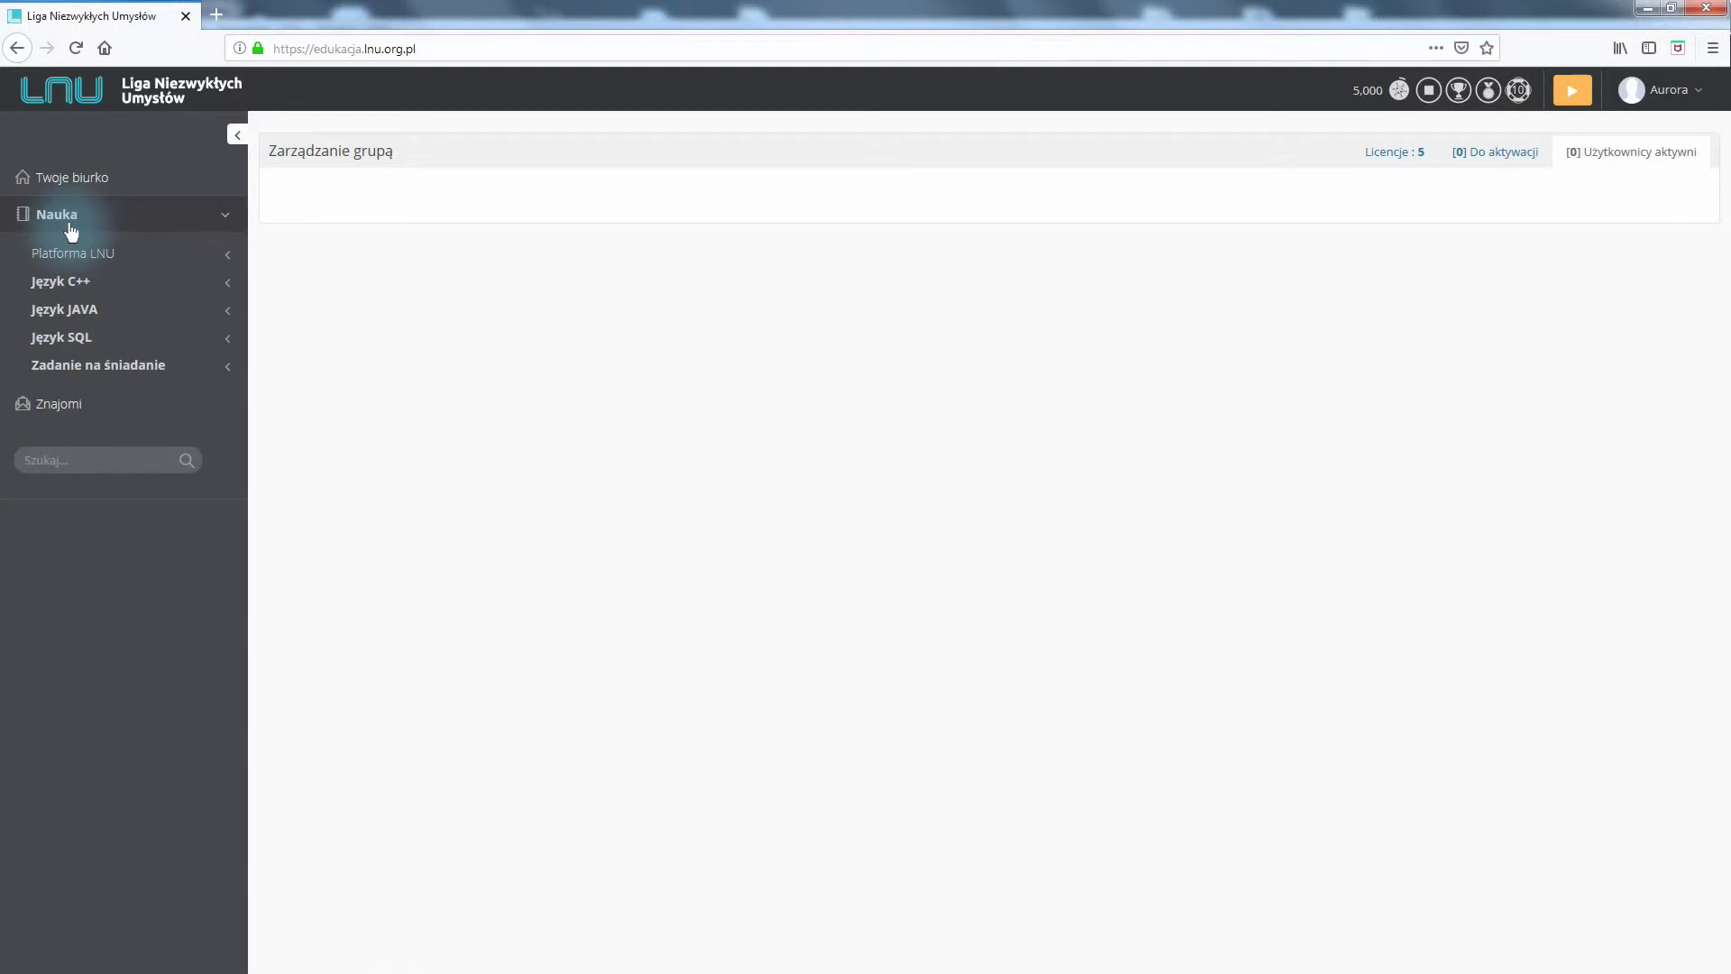
pyautogui.click(80, 286)
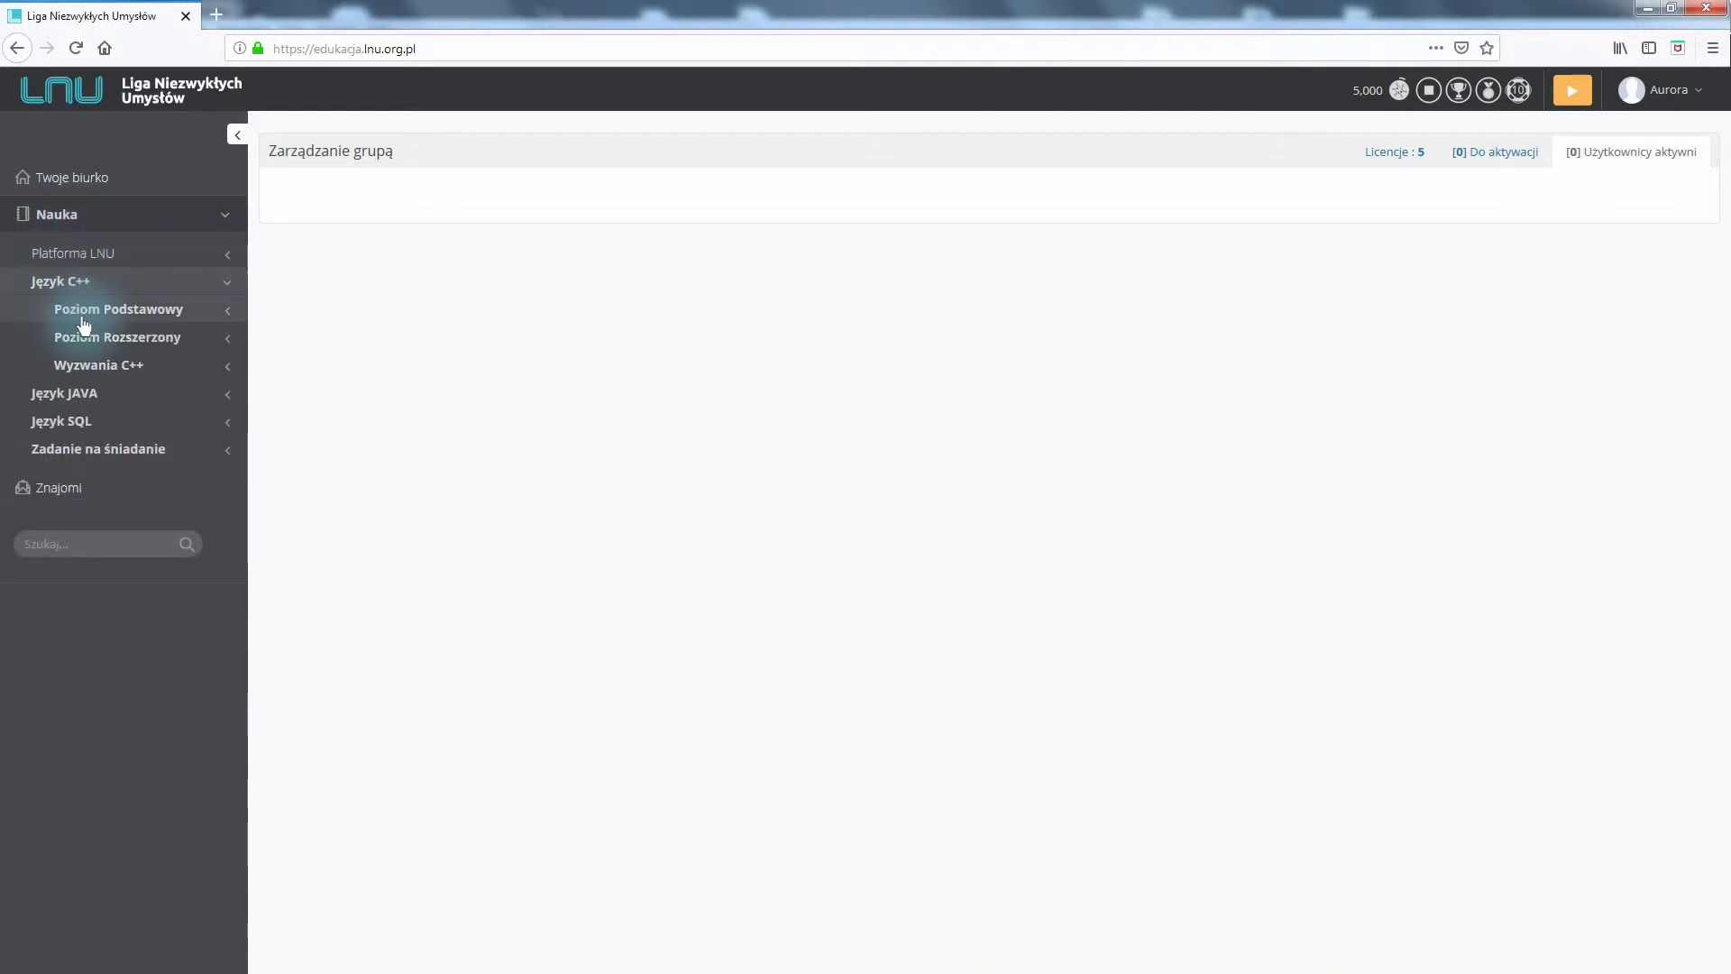
pyautogui.click(83, 317)
pyautogui.click(89, 360)
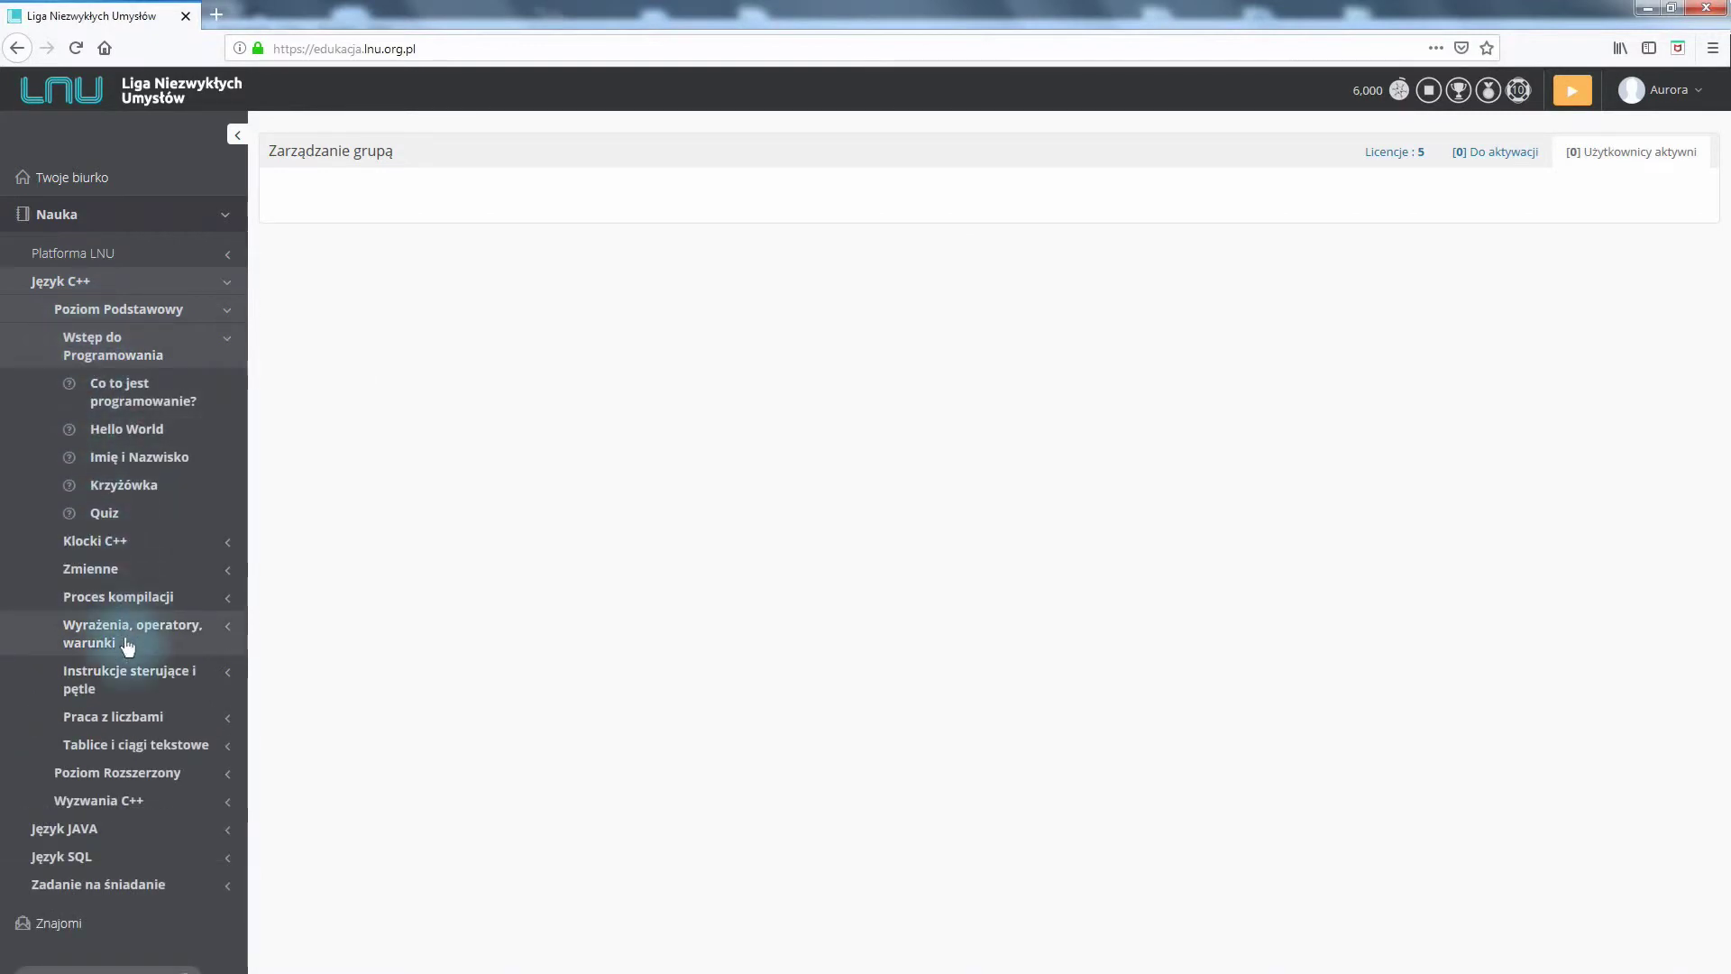
pyautogui.click(108, 689)
pyautogui.click(187, 676)
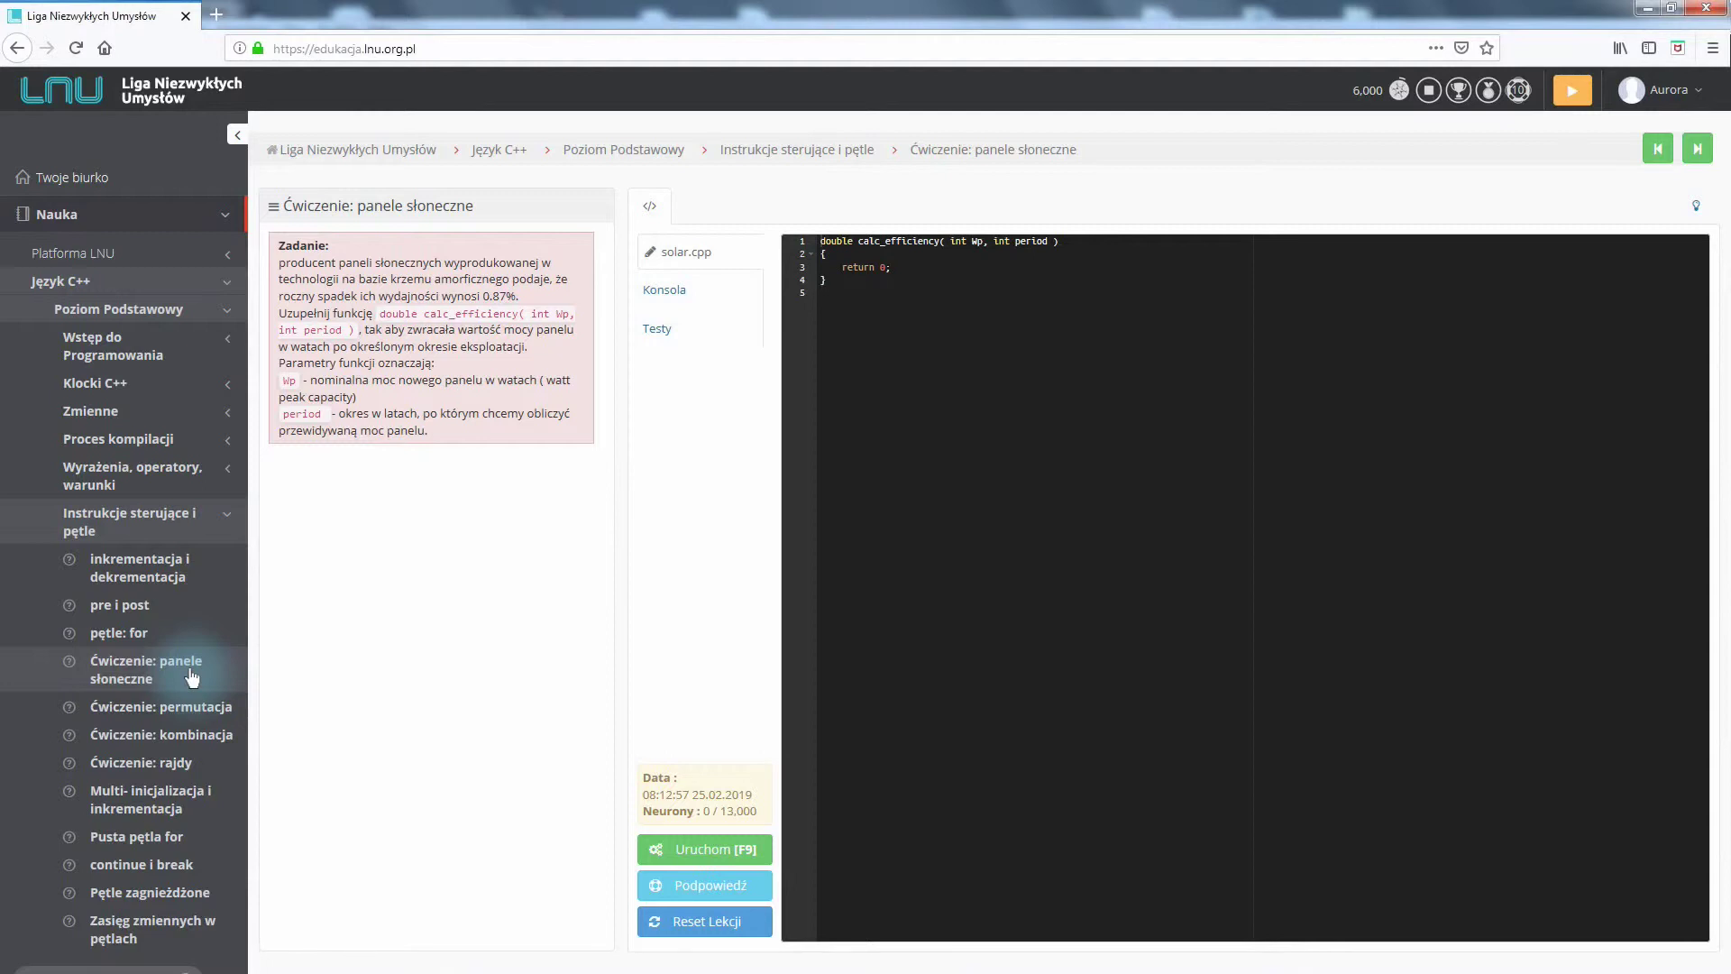
pyautogui.click(227, 347)
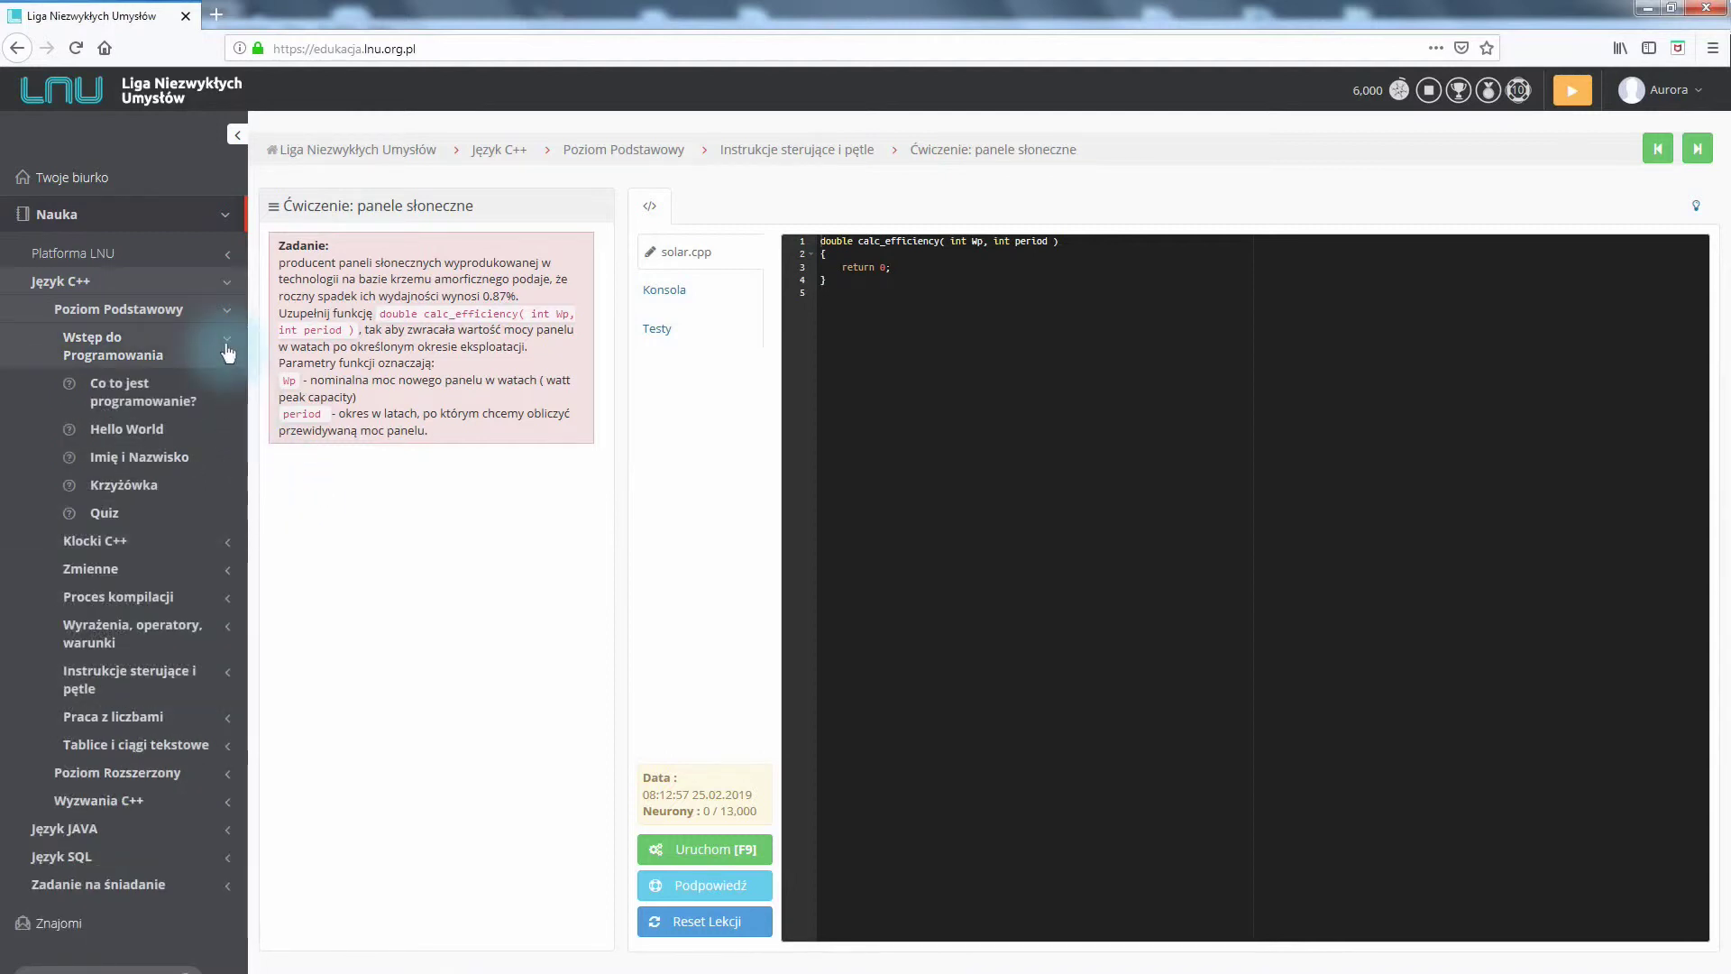
pyautogui.click(213, 399)
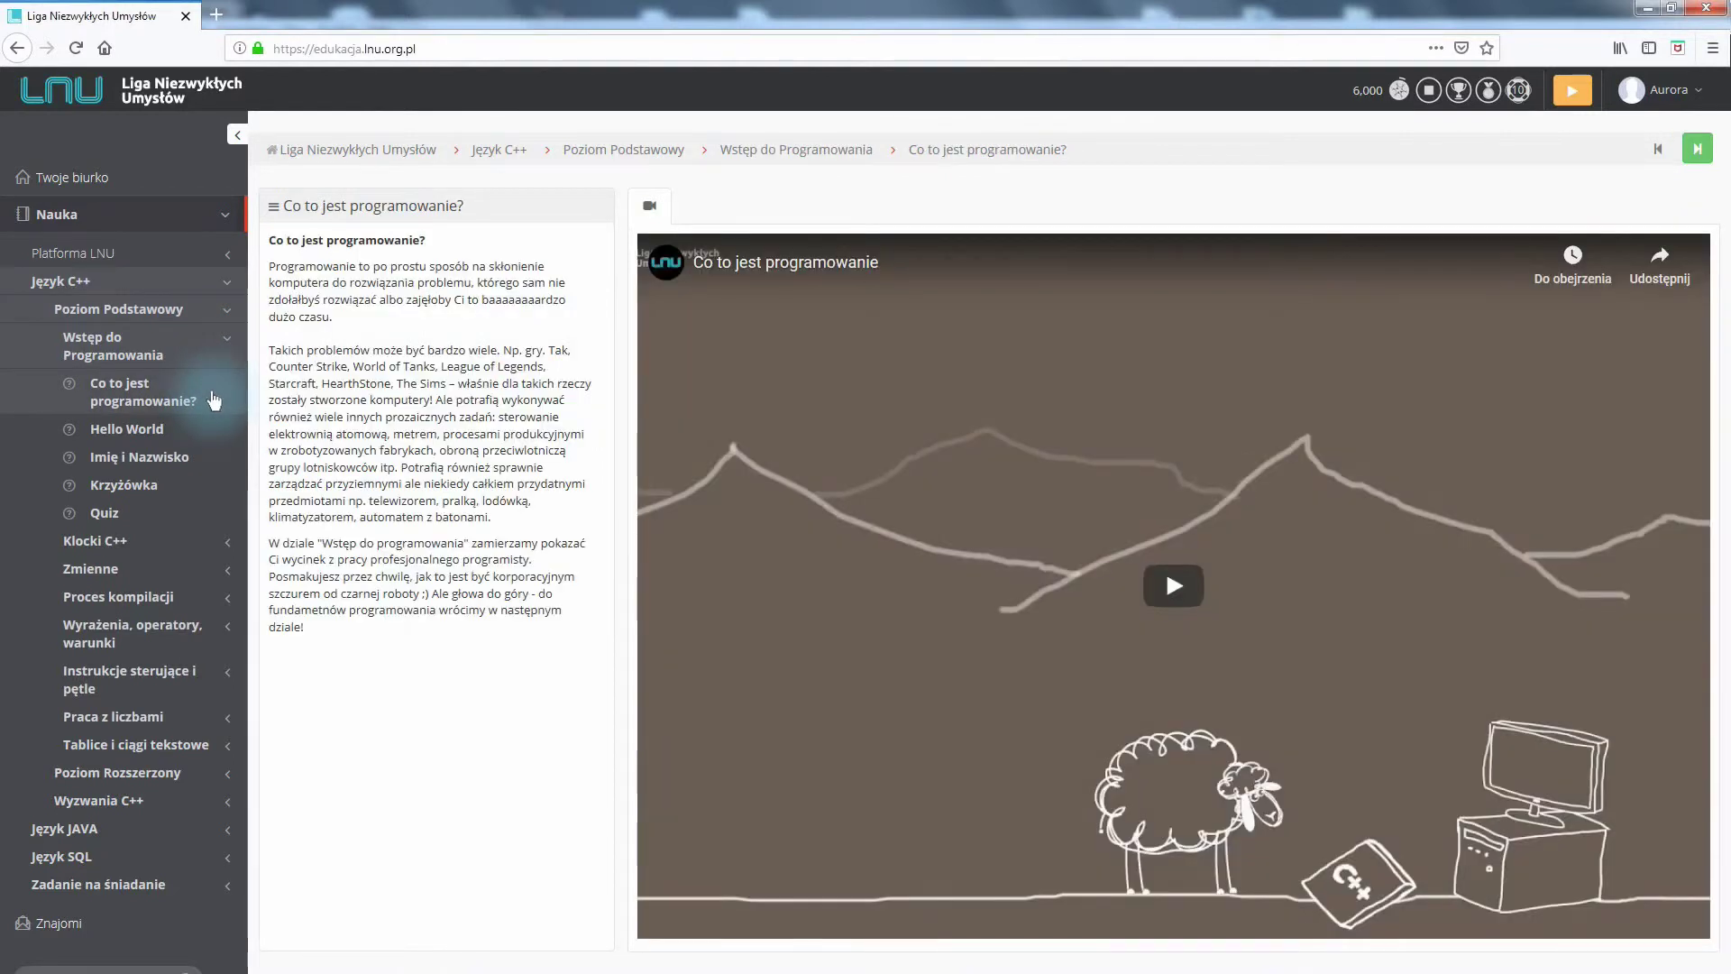
# Play the lesson video, then open the Hello World lesson under Wstęp do Programowania
pyautogui.click(1171, 592)
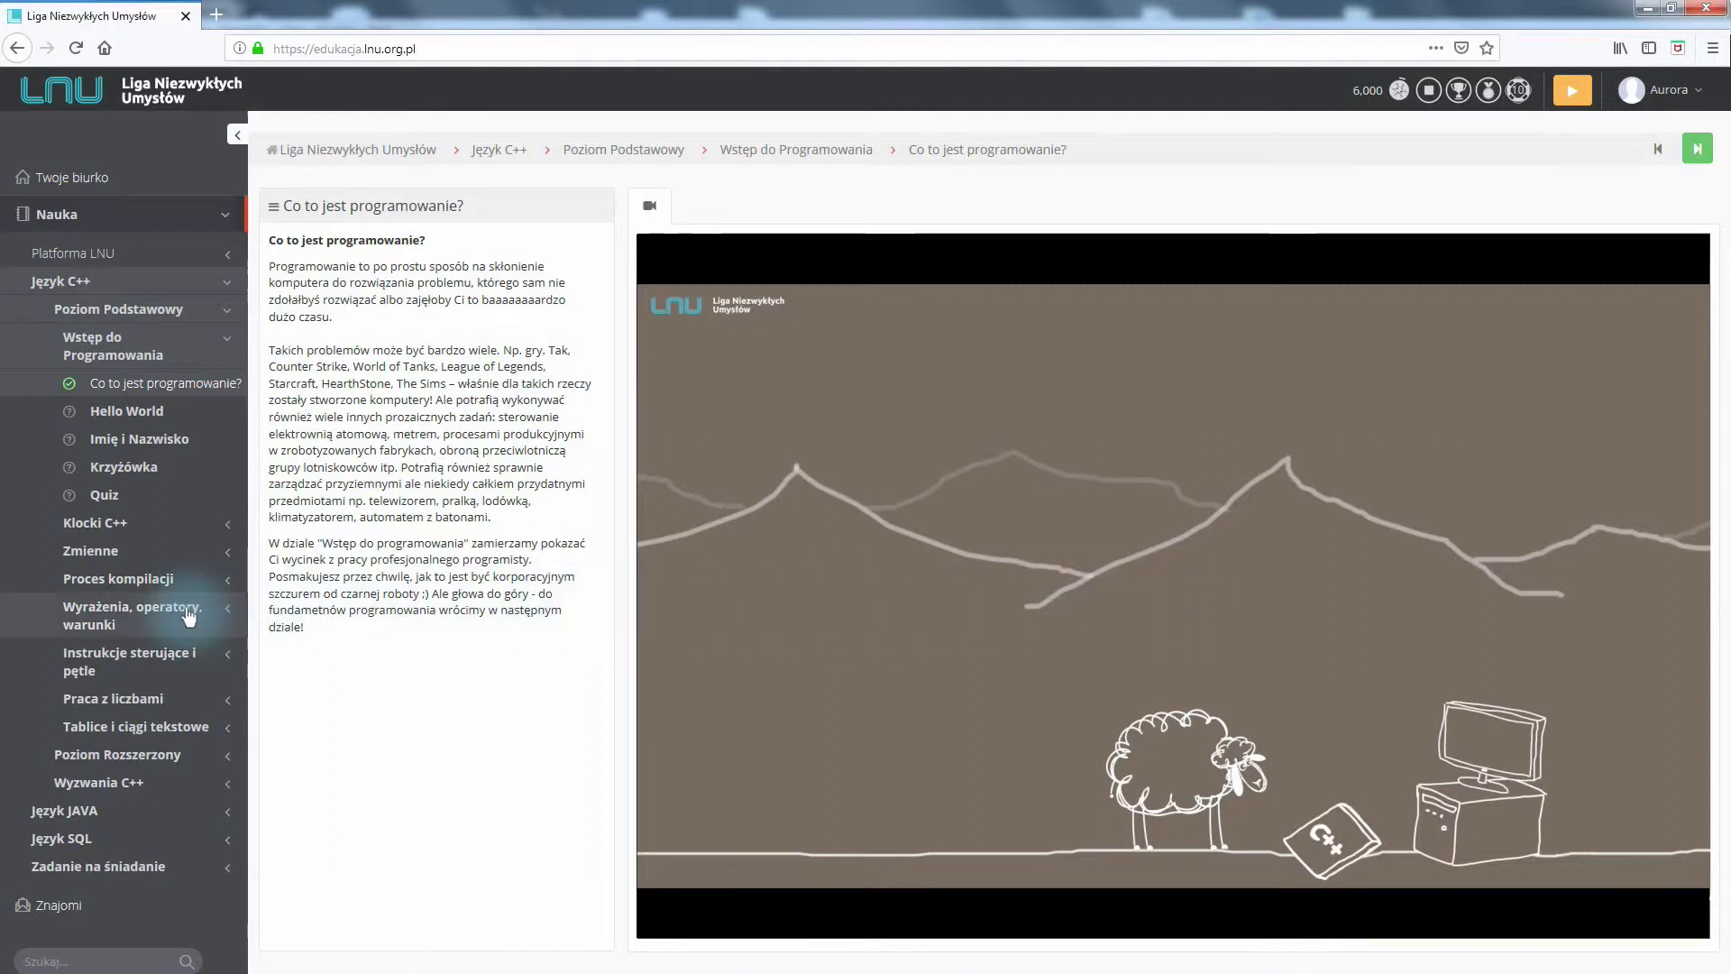
pyautogui.click(131, 614)
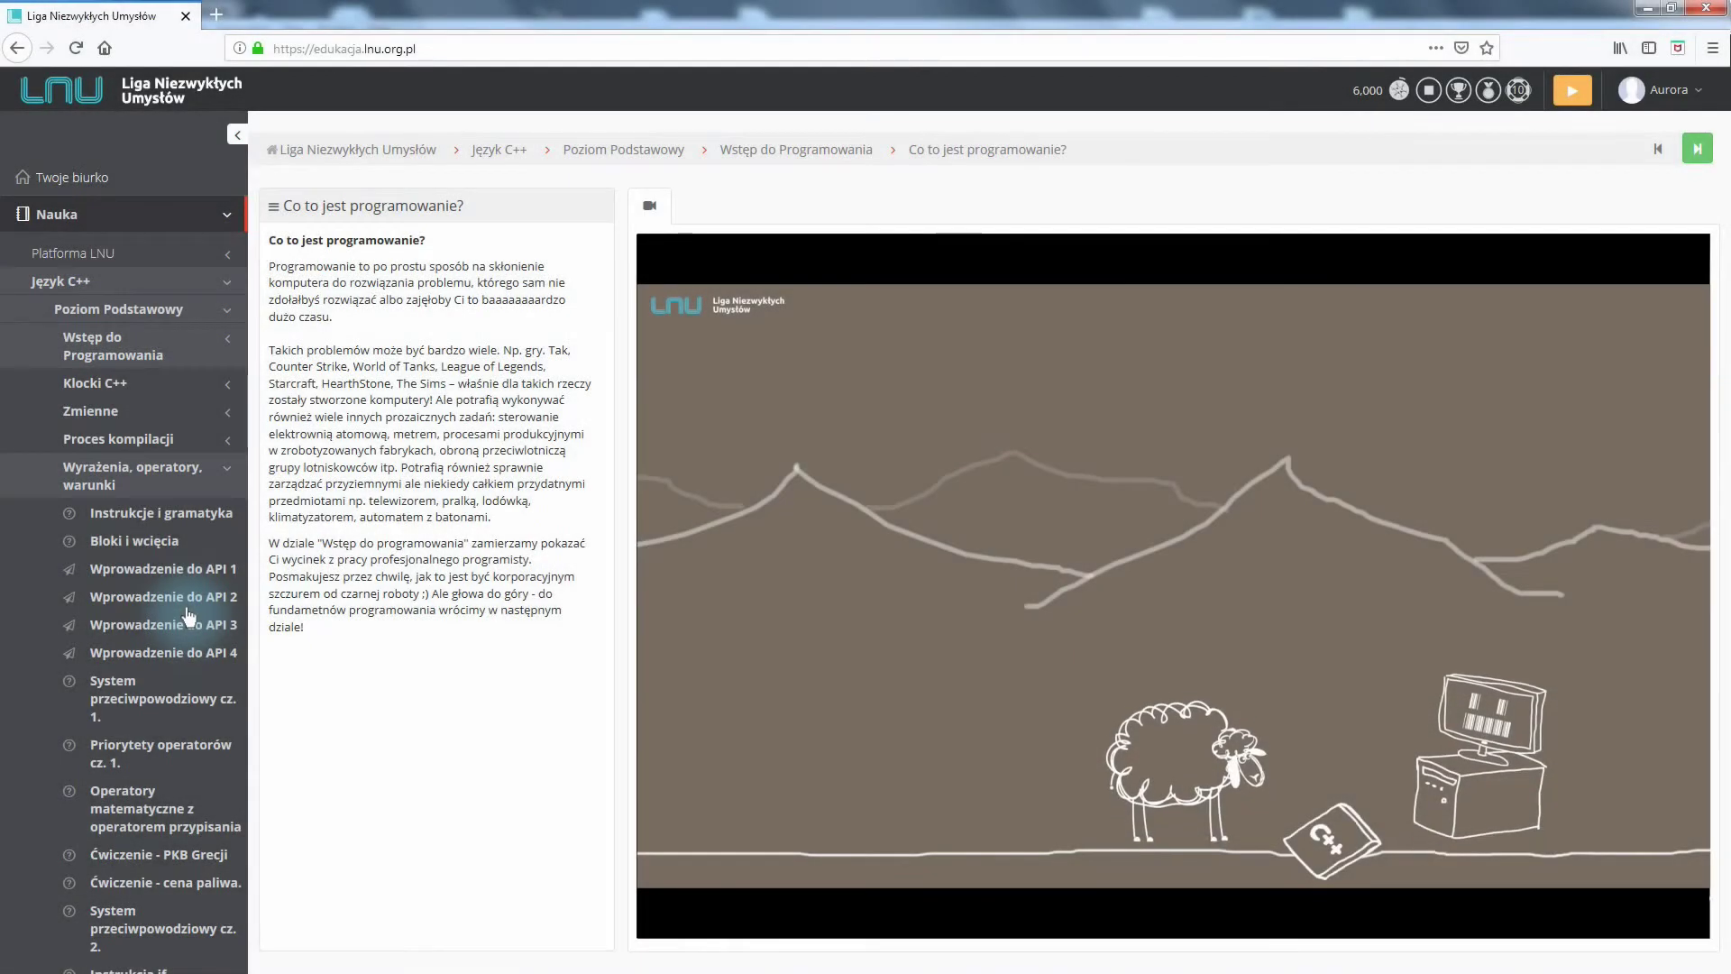
pyautogui.click(240, 354)
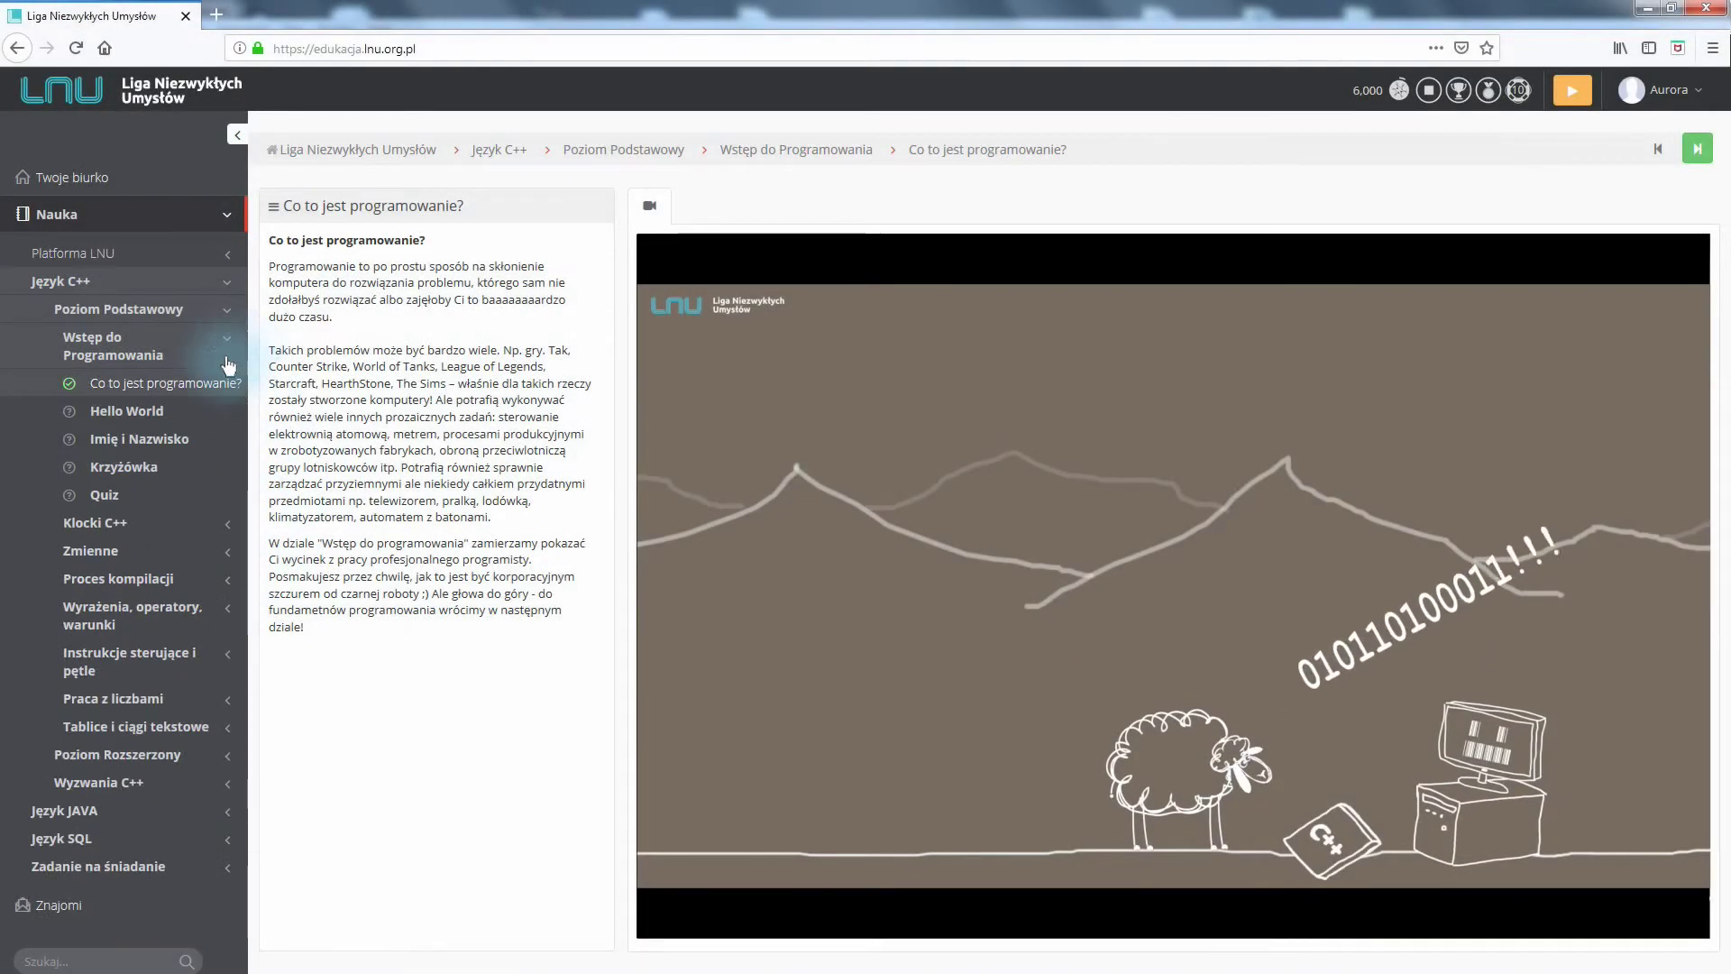
pyautogui.click(115, 417)
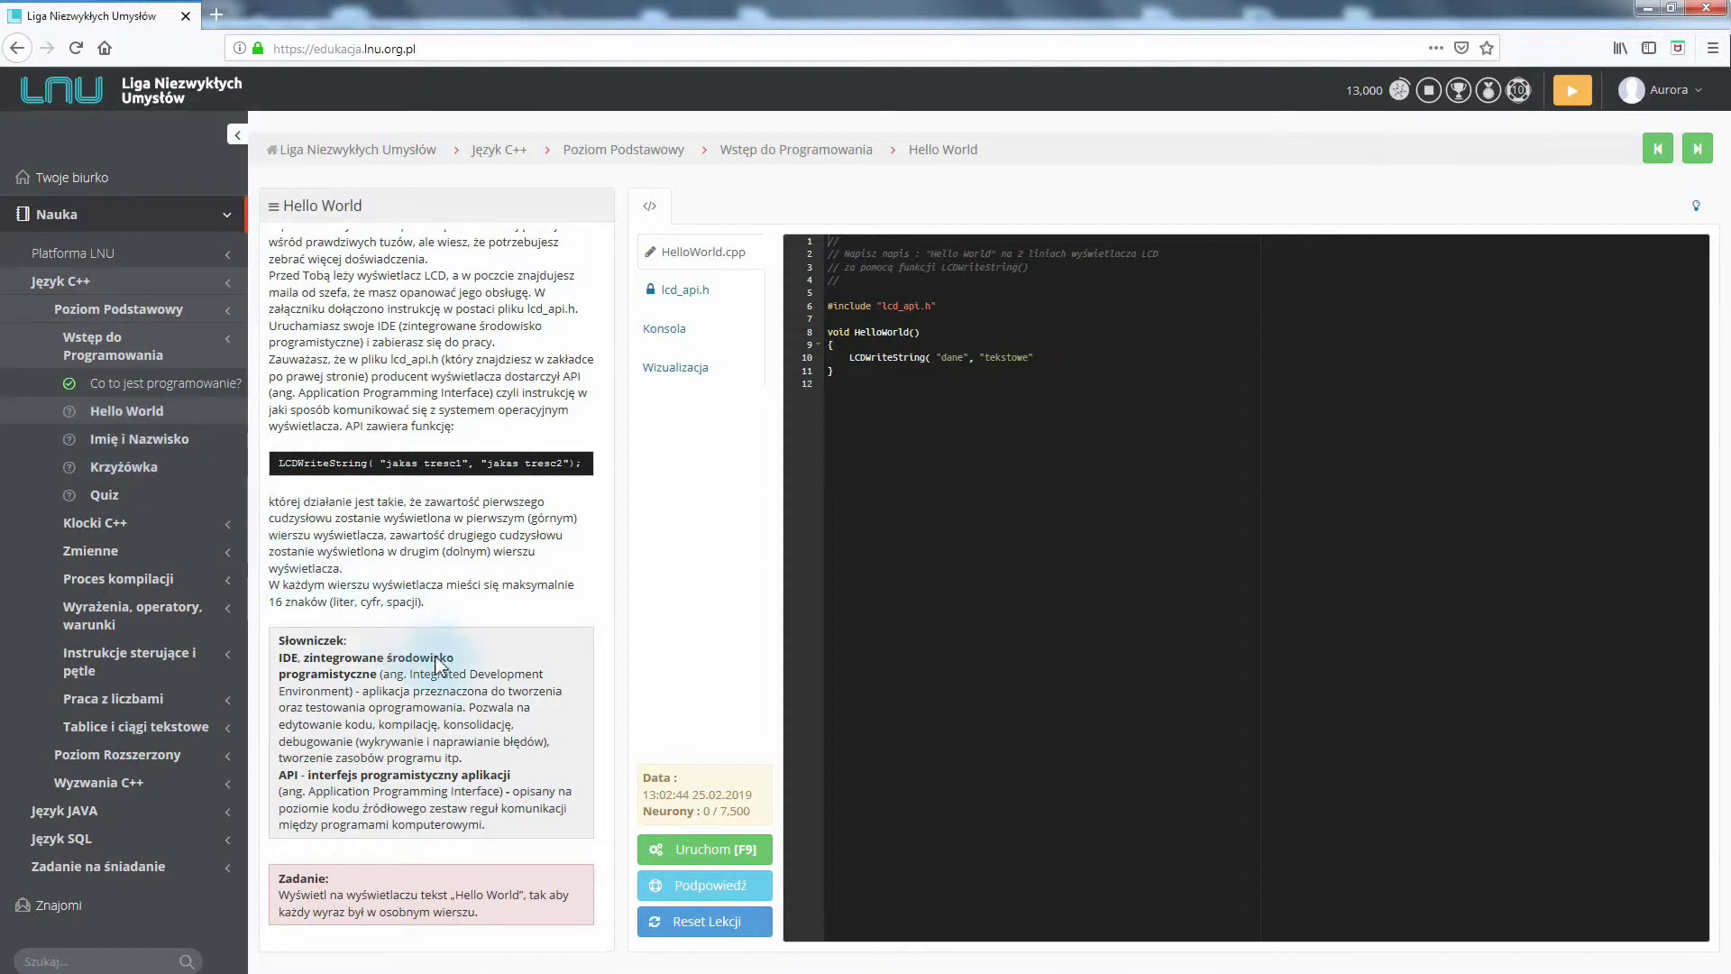
# Run the unchanged Hello World starter code, producing a compile error at line 11
pyautogui.click(704, 852)
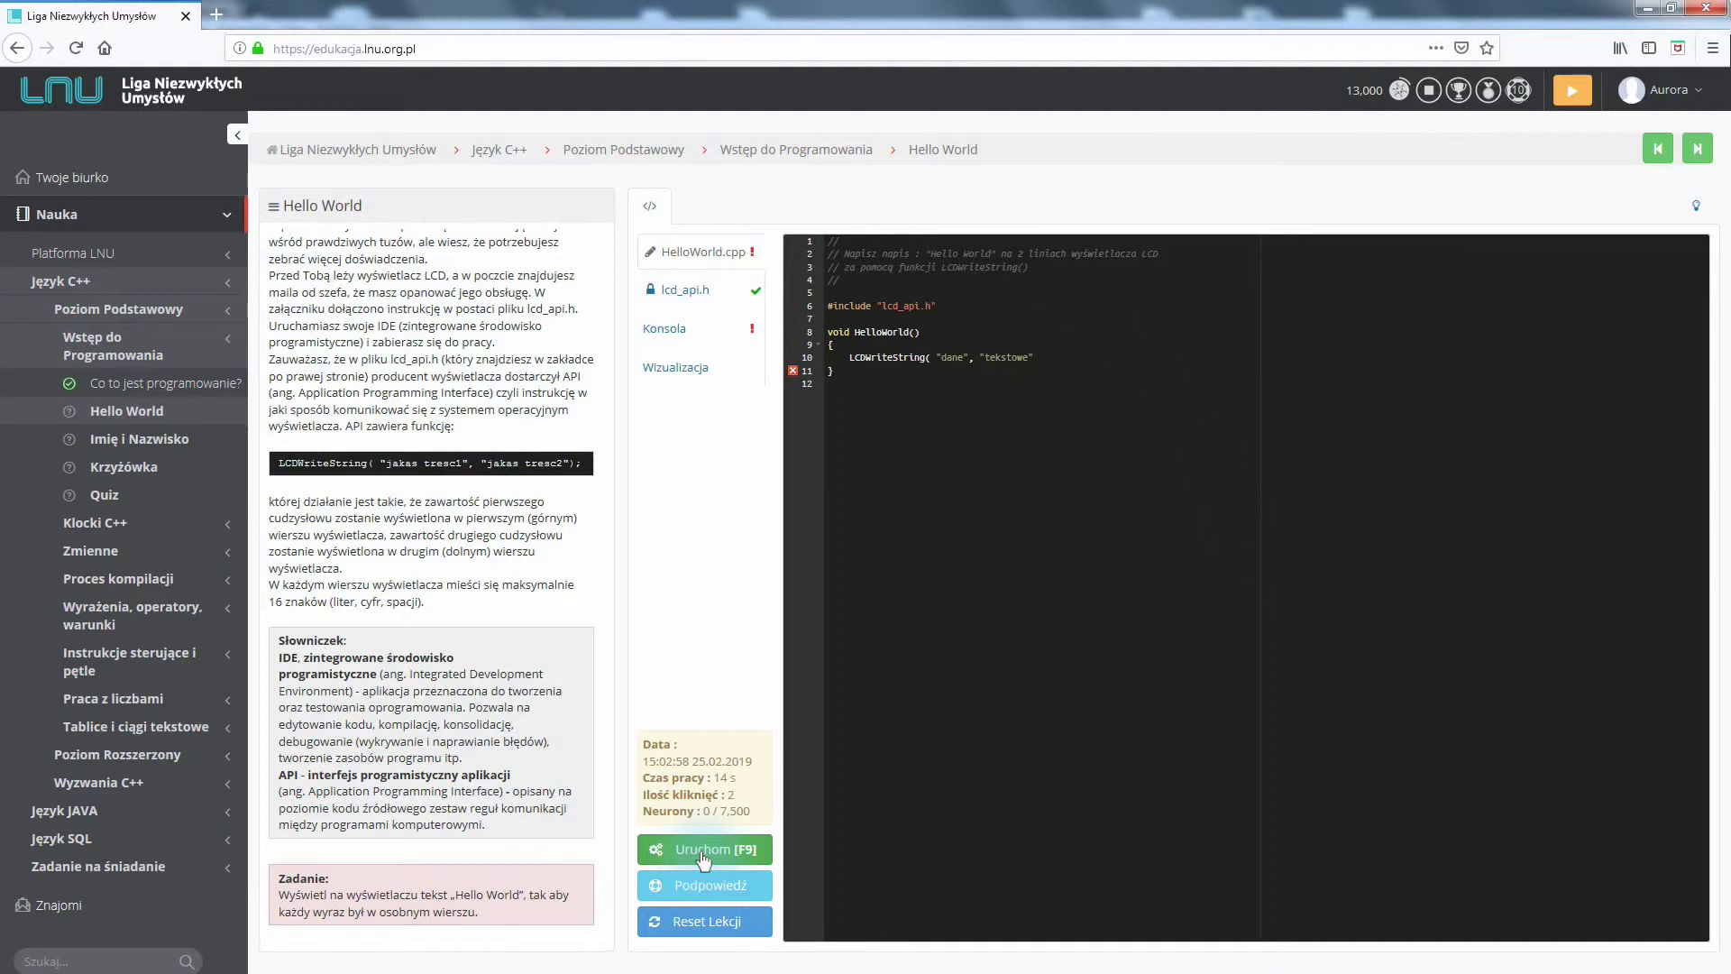
# Check the console error, add ');' after 'tekstowe' in HelloWorld.cpp, and rerun successfully
pyautogui.moveTo(793, 373)
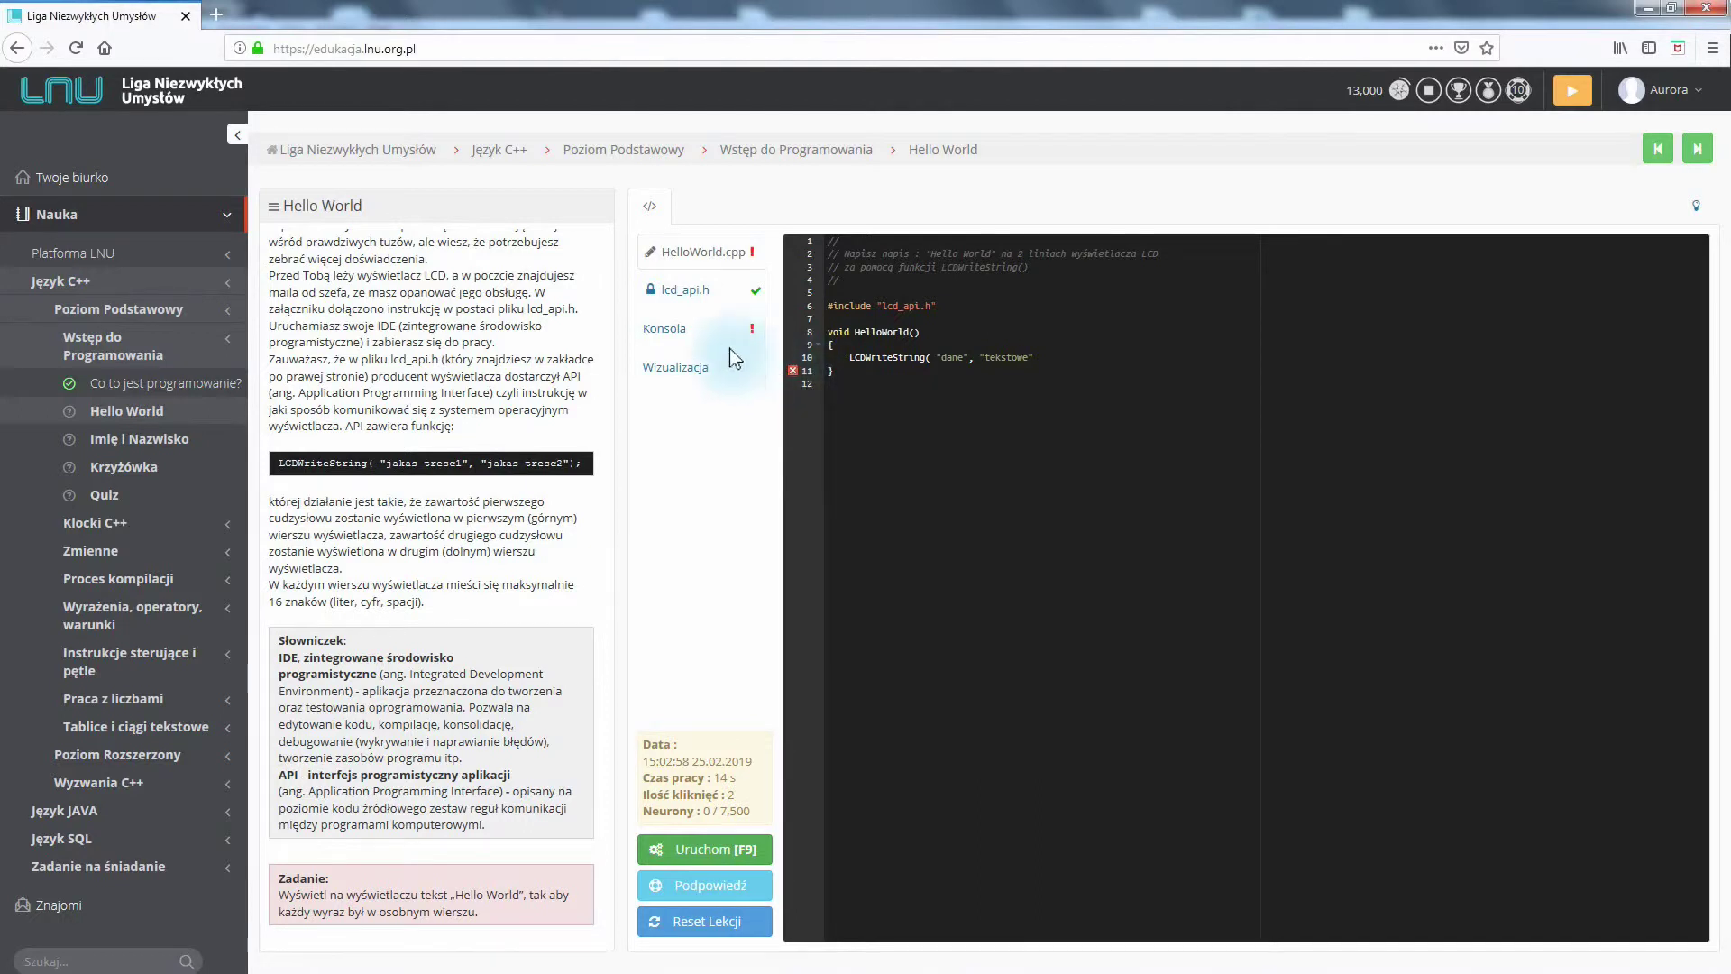
pyautogui.click(688, 332)
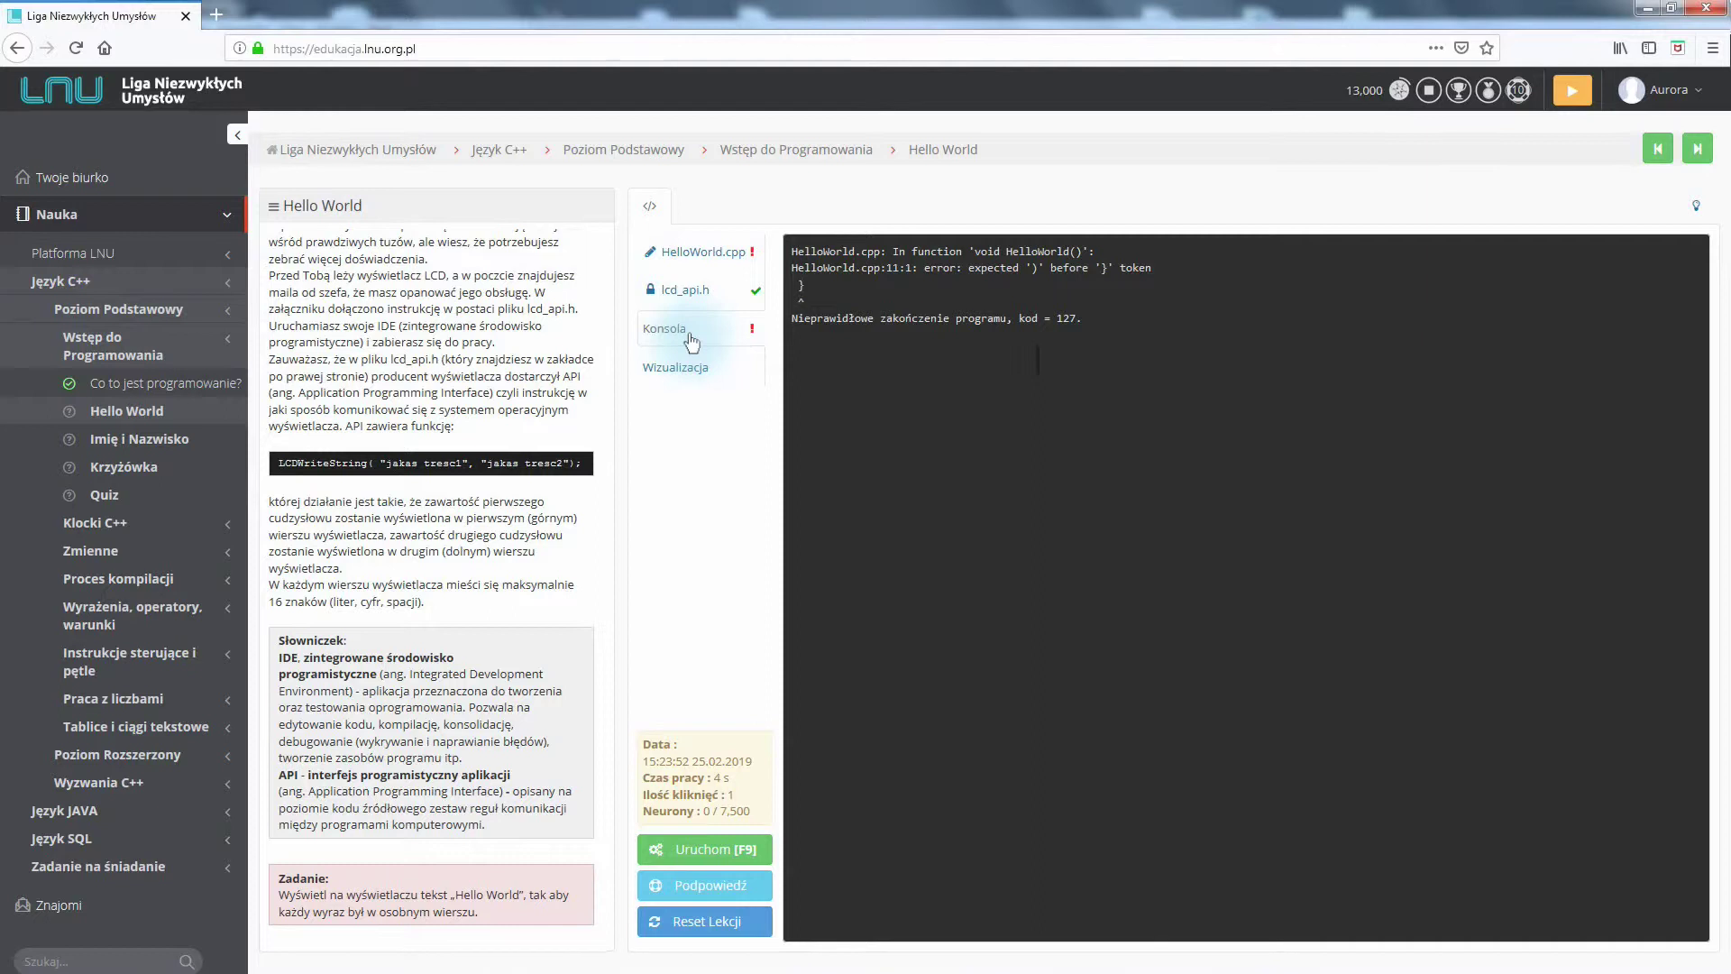
pyautogui.click(708, 252)
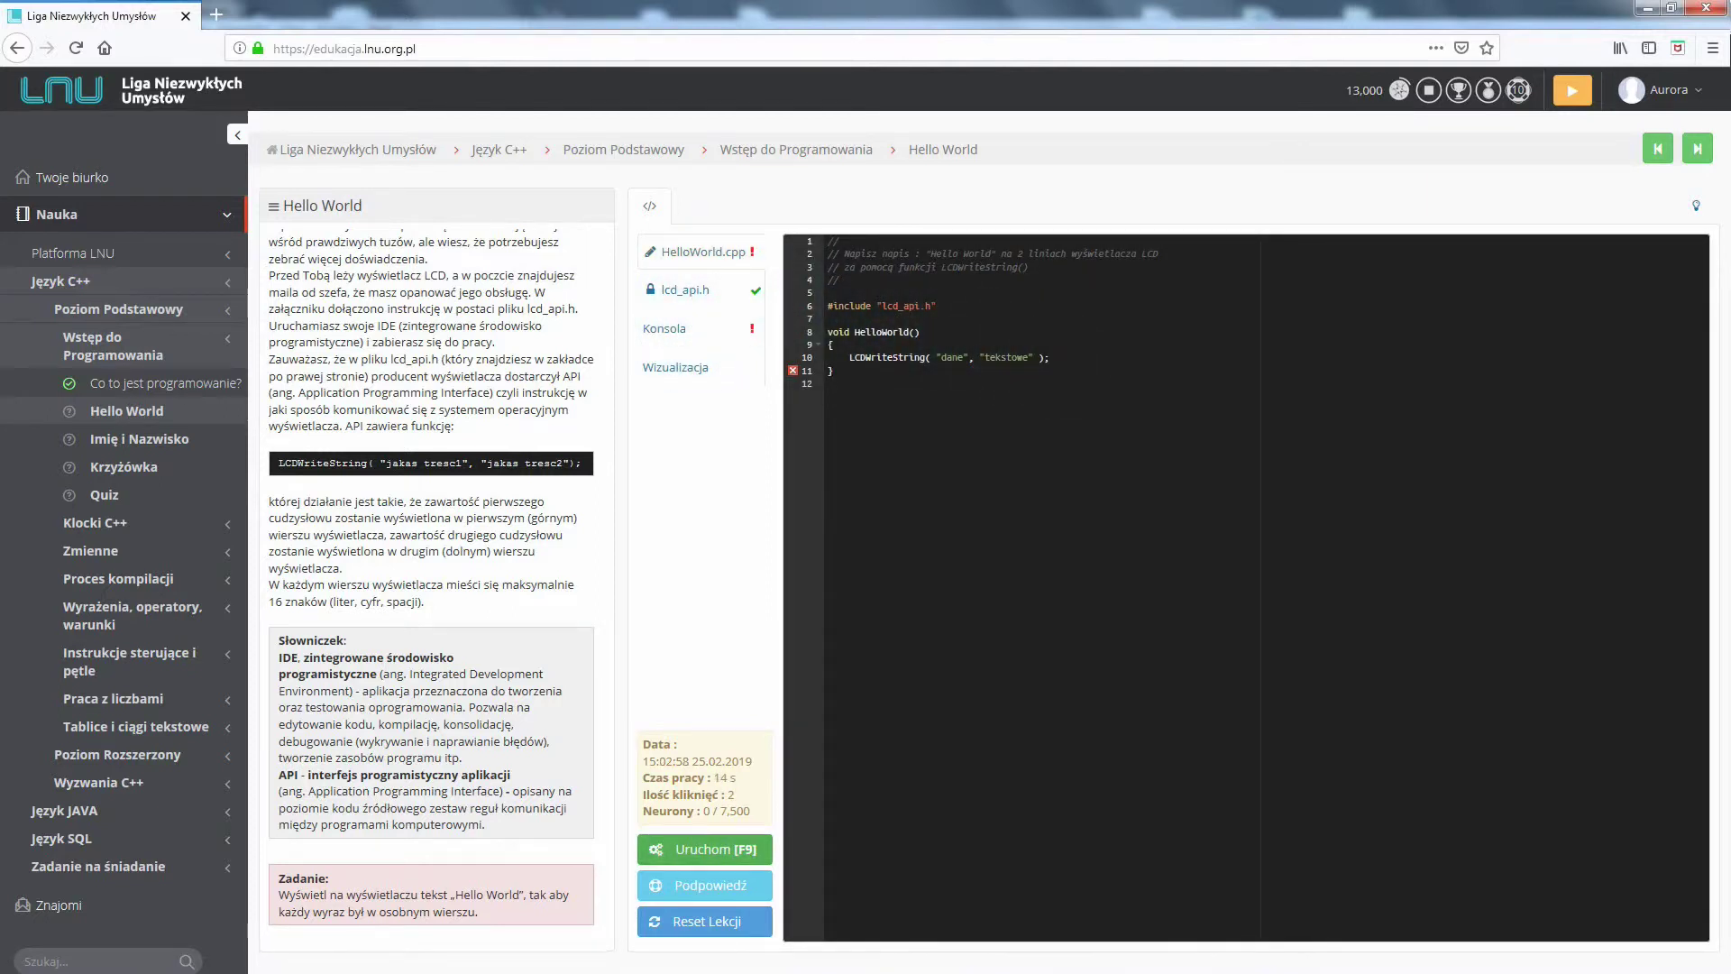
pyautogui.click(715, 855)
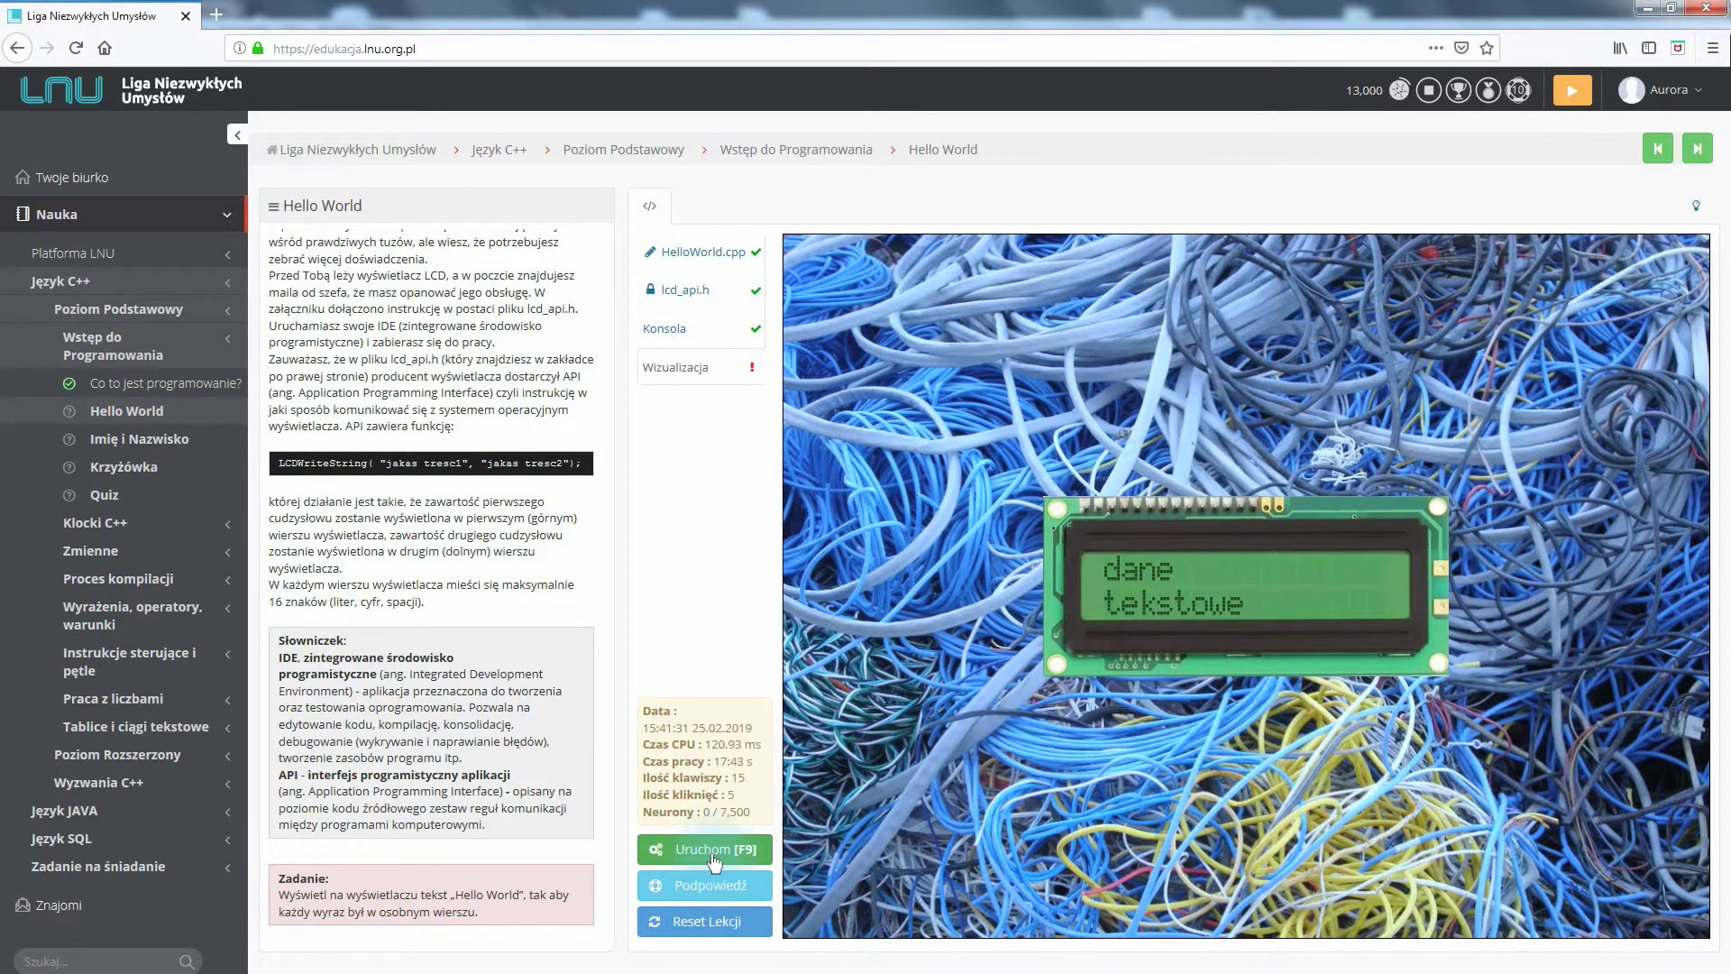
pyautogui.click(730, 252)
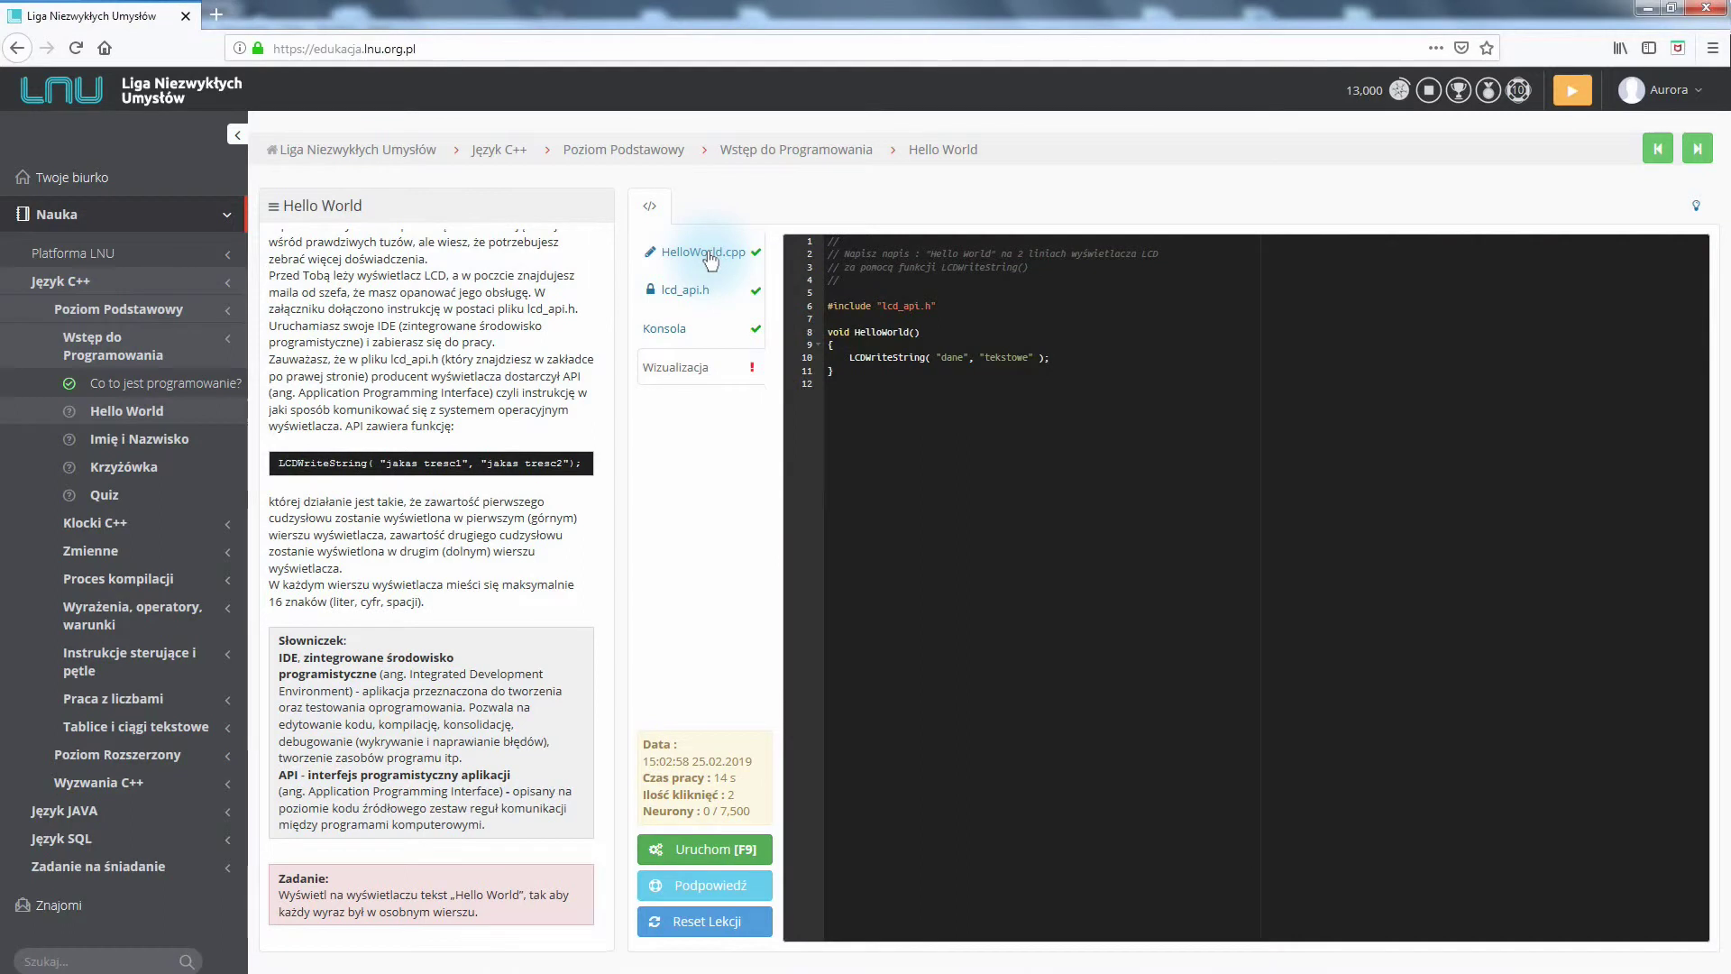